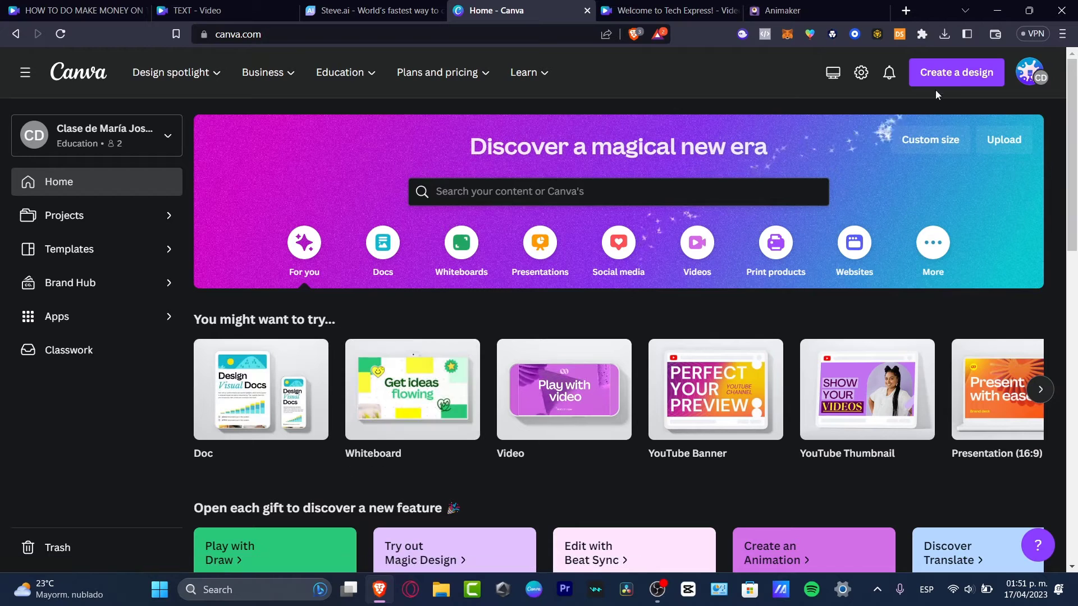
- Create a blank Video design and search its elements for "character"
left_click(958, 73)
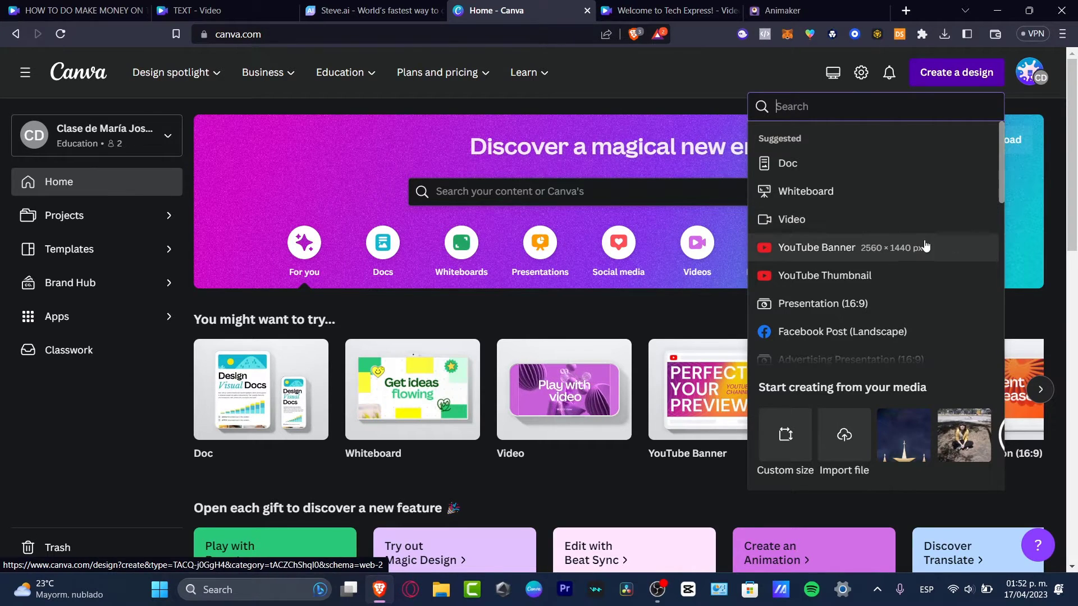
left_click(912, 221)
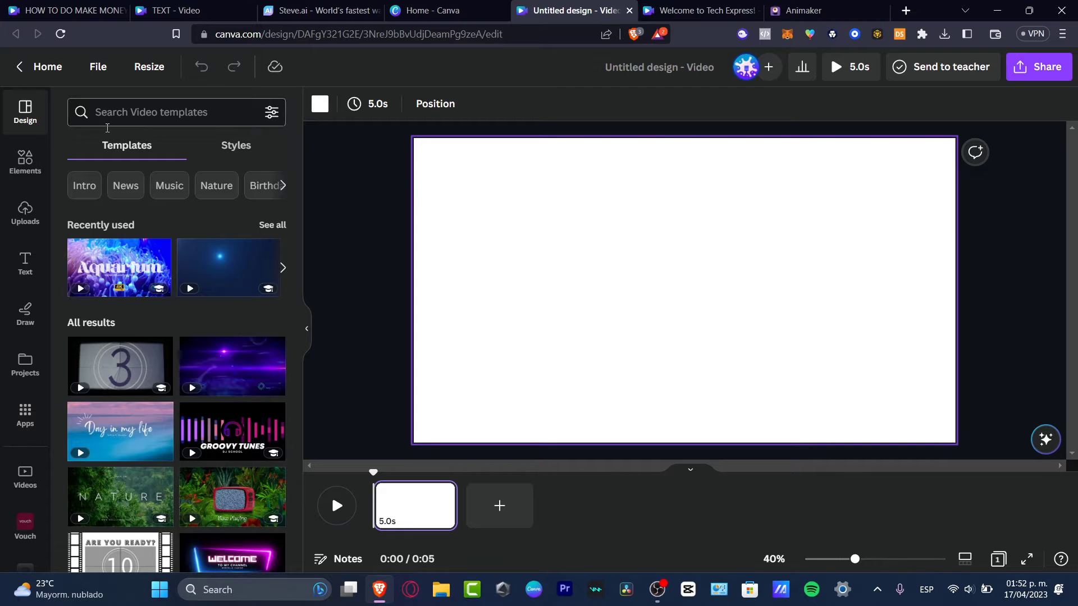
left_click(28, 159)
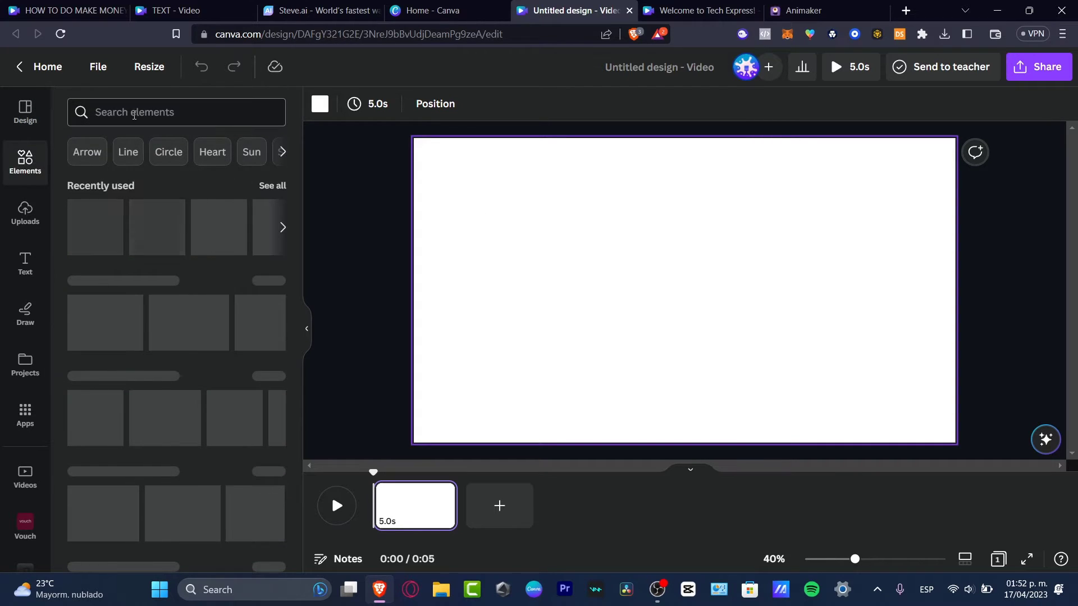
left_click(134, 112)
type("character")
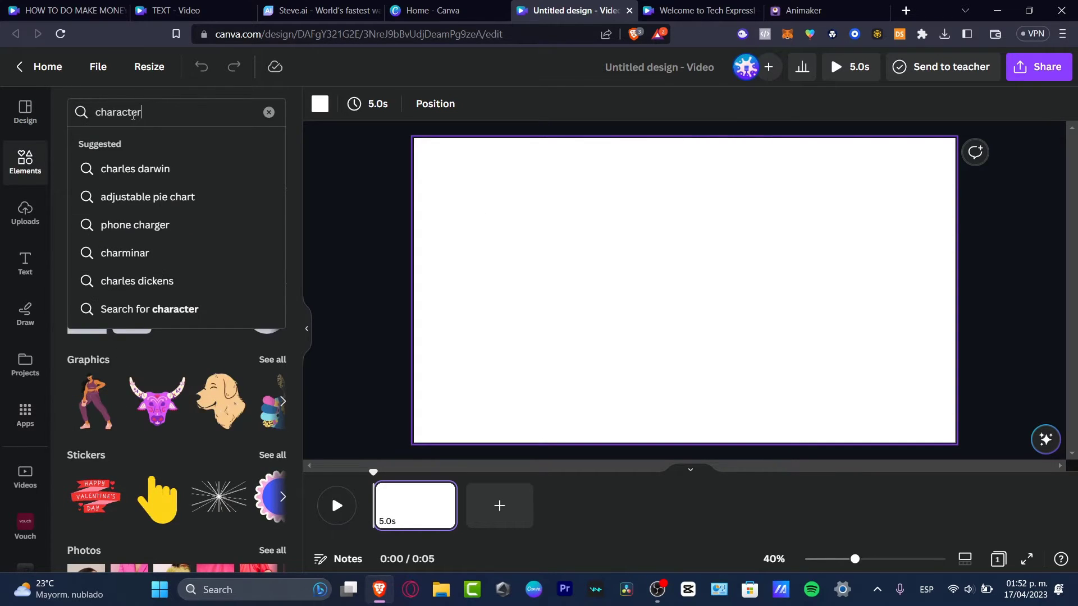
key("Return")
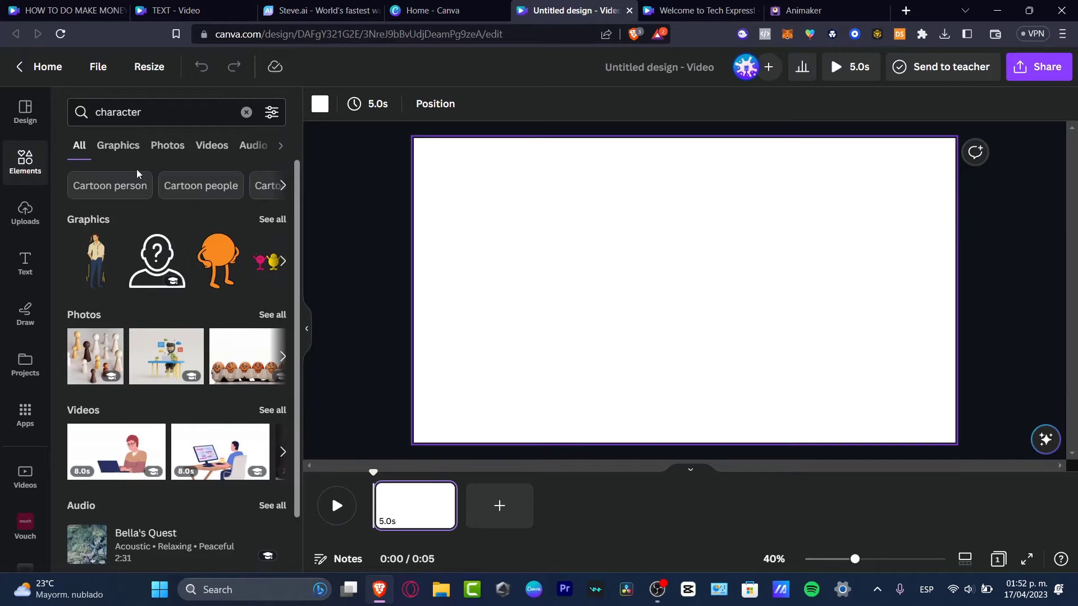
- Add the graphic of the long-haired woman making a peace sign and place it in the page's lower right corner
scroll(146, 376, "down", 1)
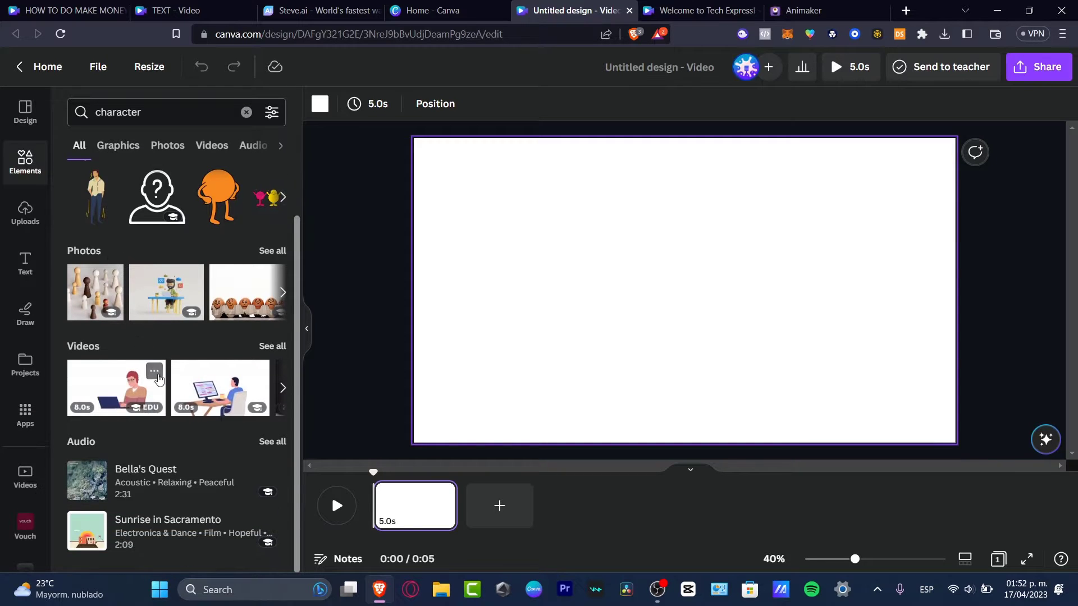
scroll(188, 500, "up", 1)
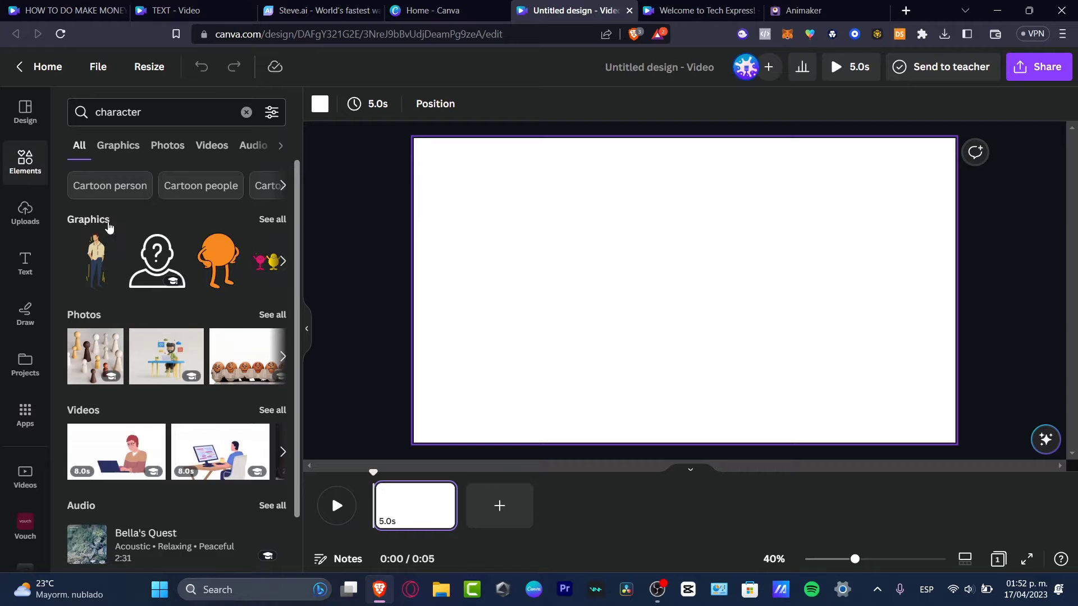
left_click(265, 222)
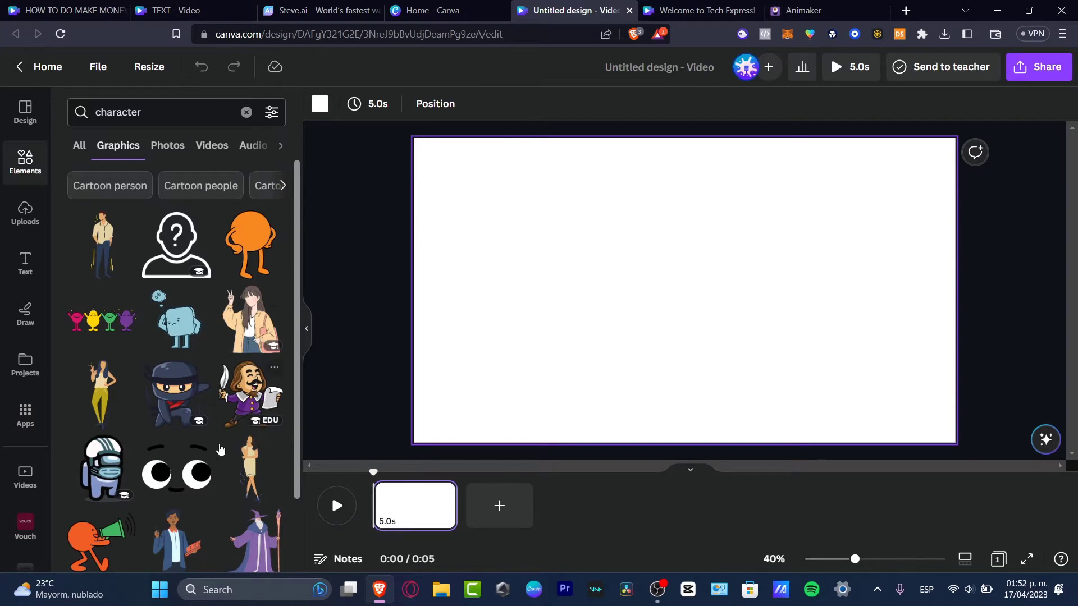
scroll(220, 449, "down", 5)
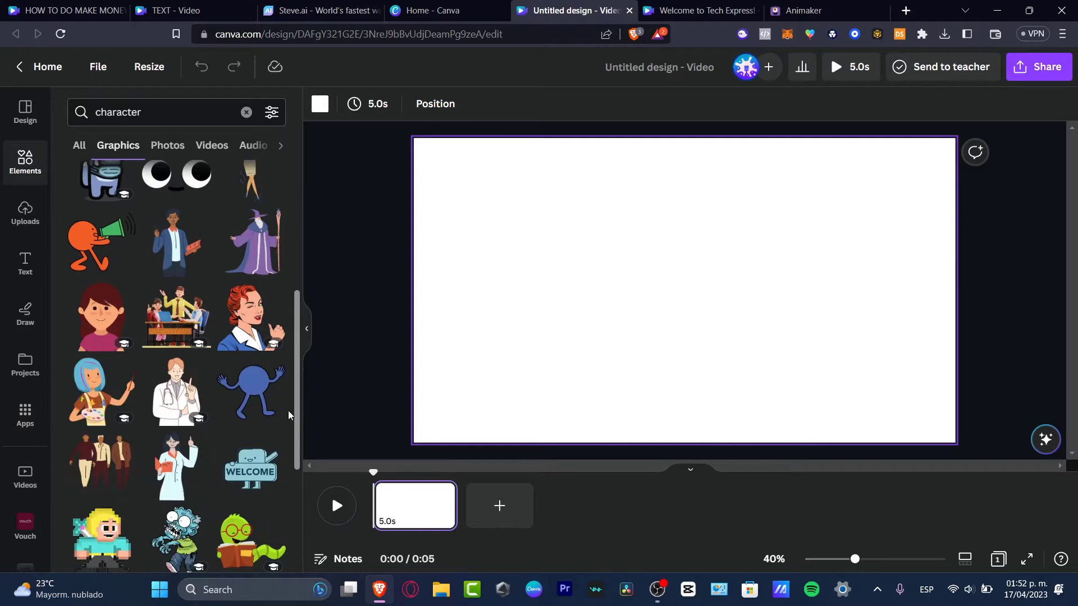
scroll(172, 449, "down", 4)
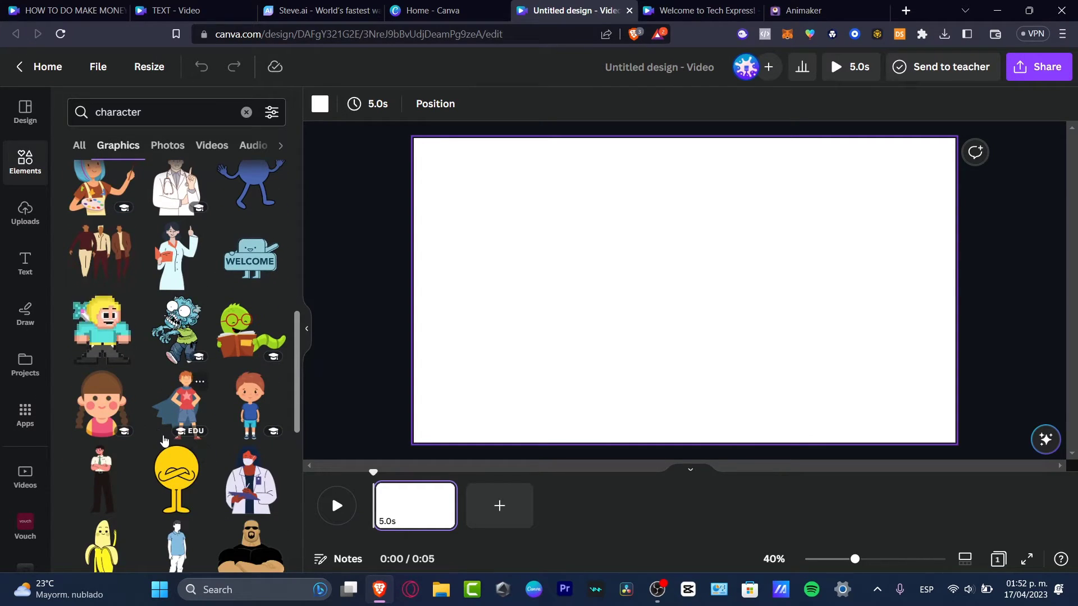
scroll(164, 441, "down", 4)
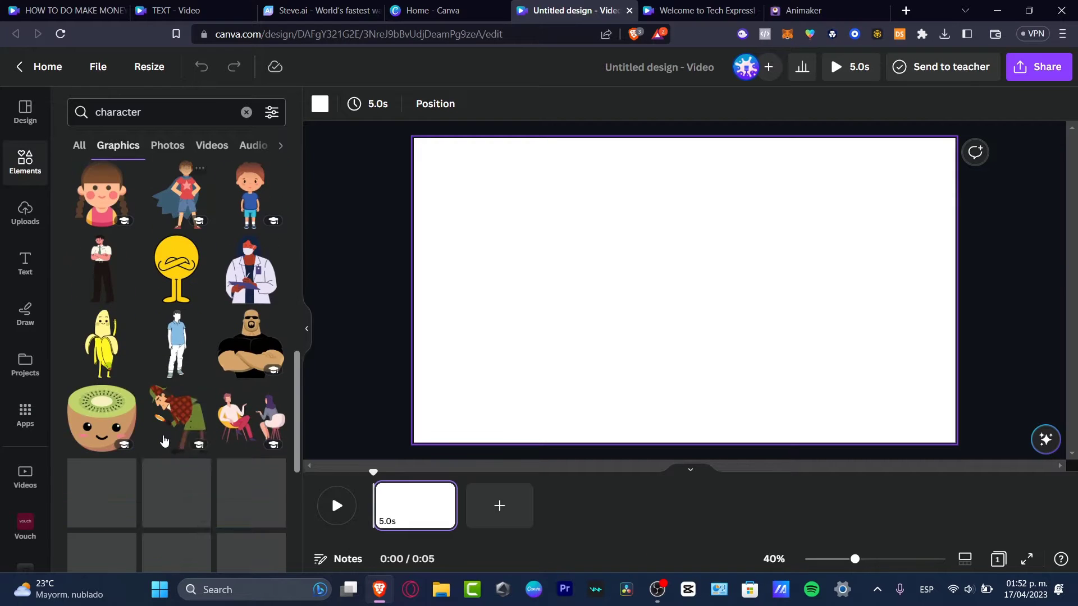
scroll(177, 447, "up", 8)
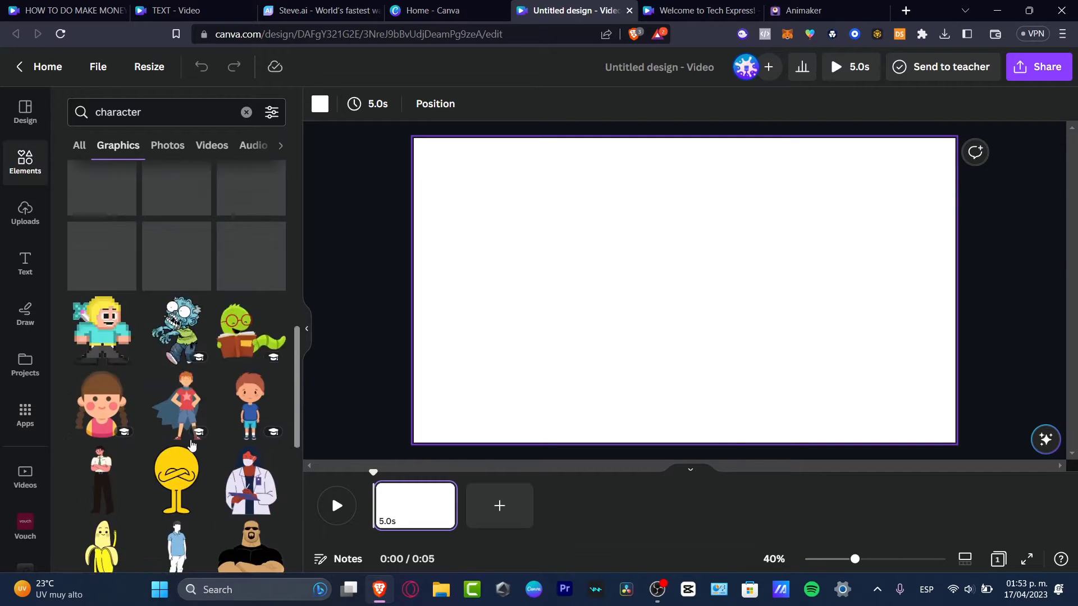
scroll(213, 405, "up", 6)
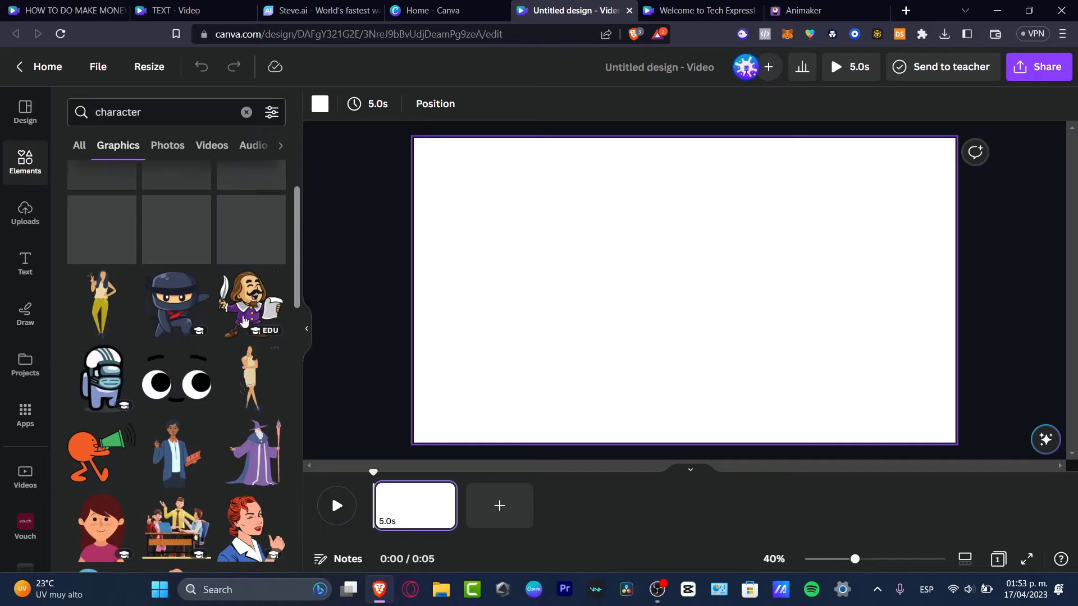
left_click(247, 336)
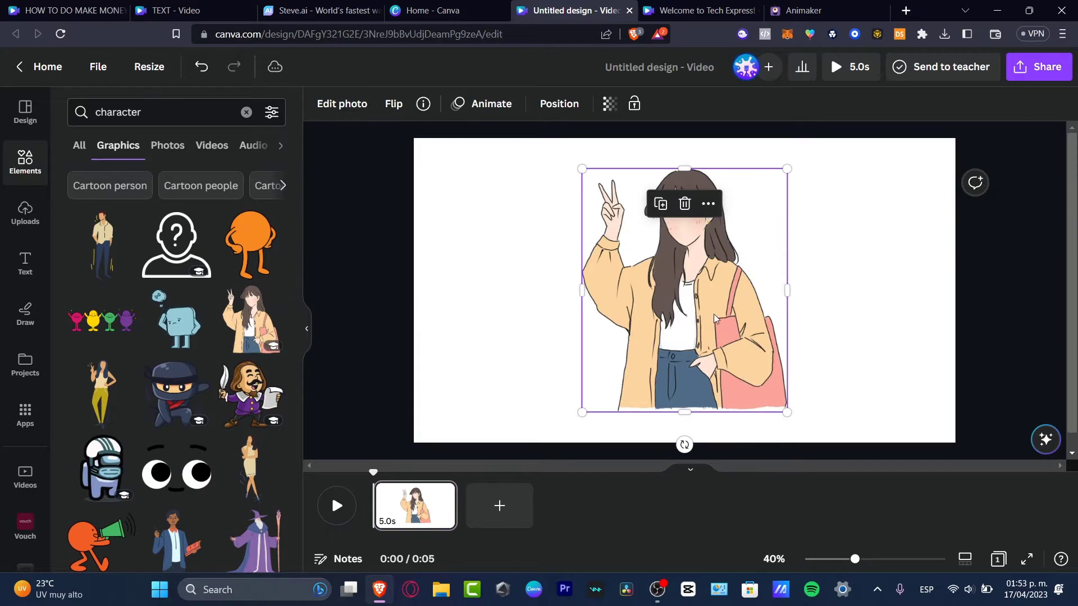
left_click_drag(693, 318, 822, 367)
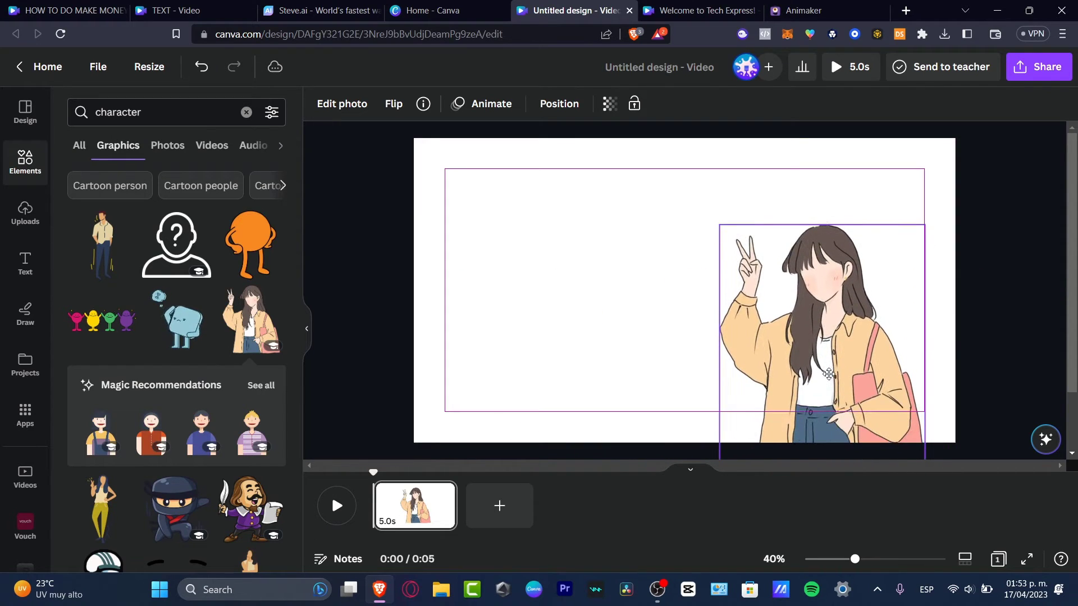
key("Escape")
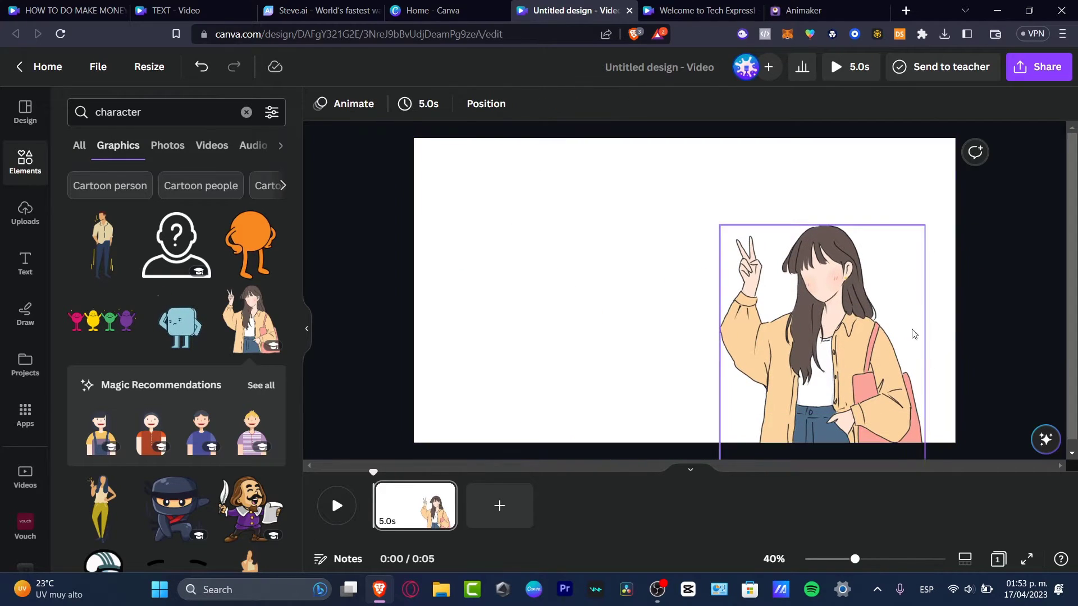
- Add a heading reading "Welcome to Tech Express" and place it along the top of the page
left_click(13, 256)
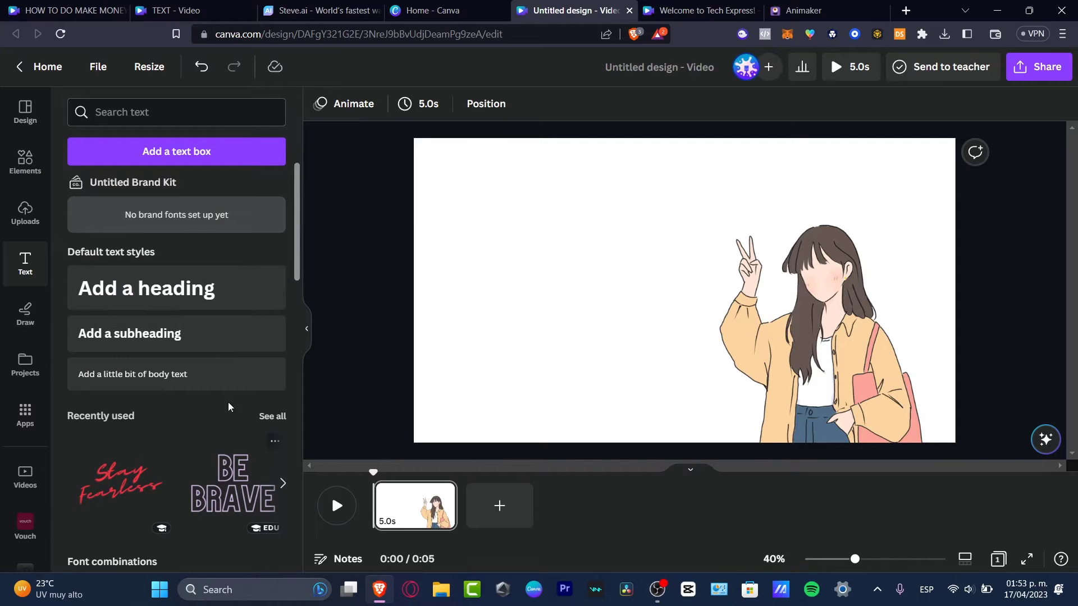
left_click(207, 293)
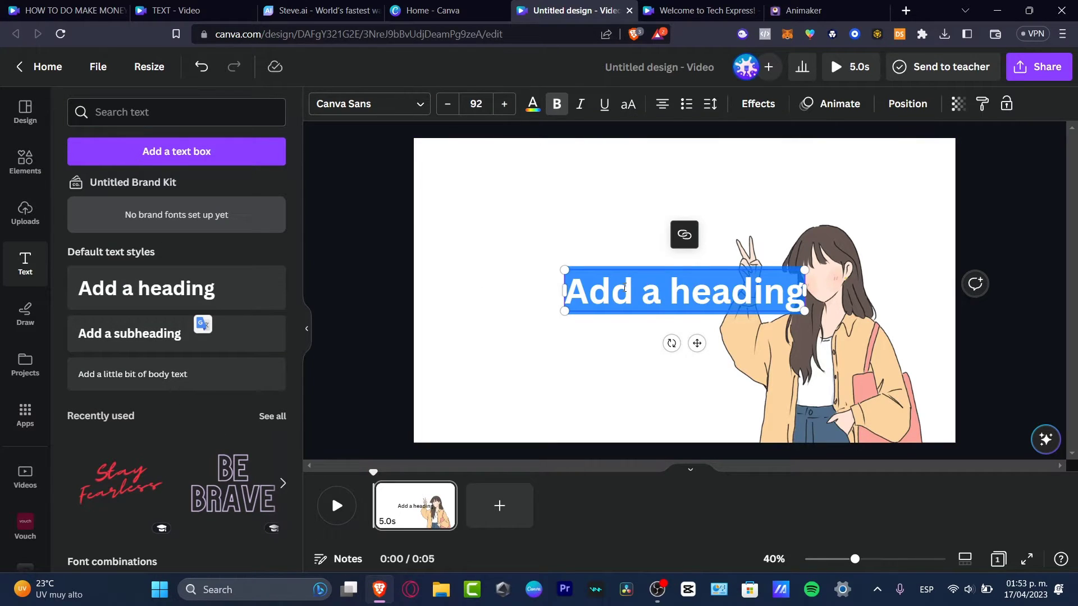
type("Welcome to Tech")
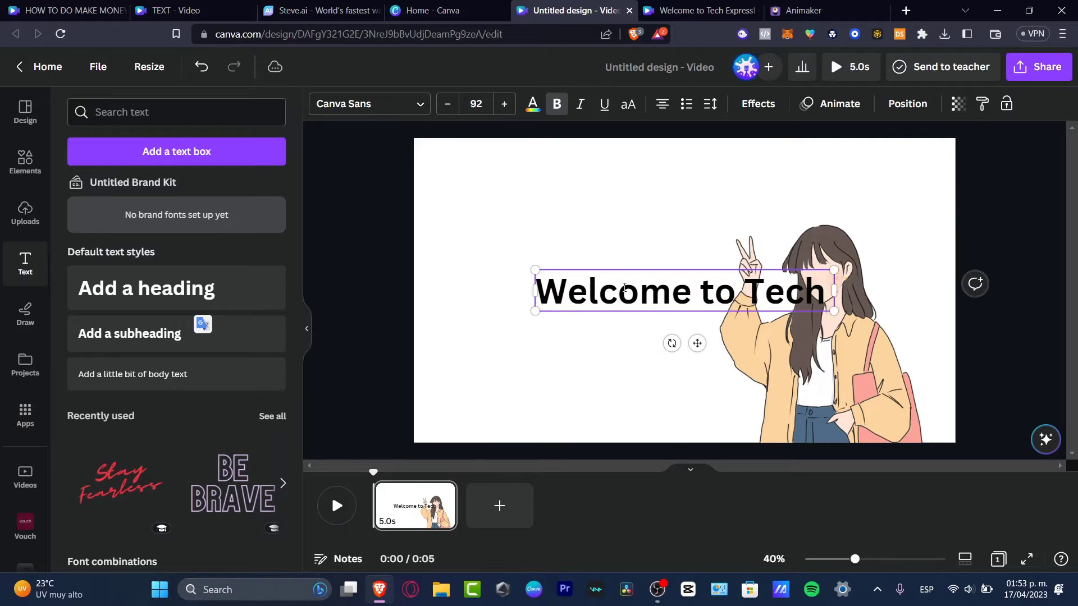
type(" Express")
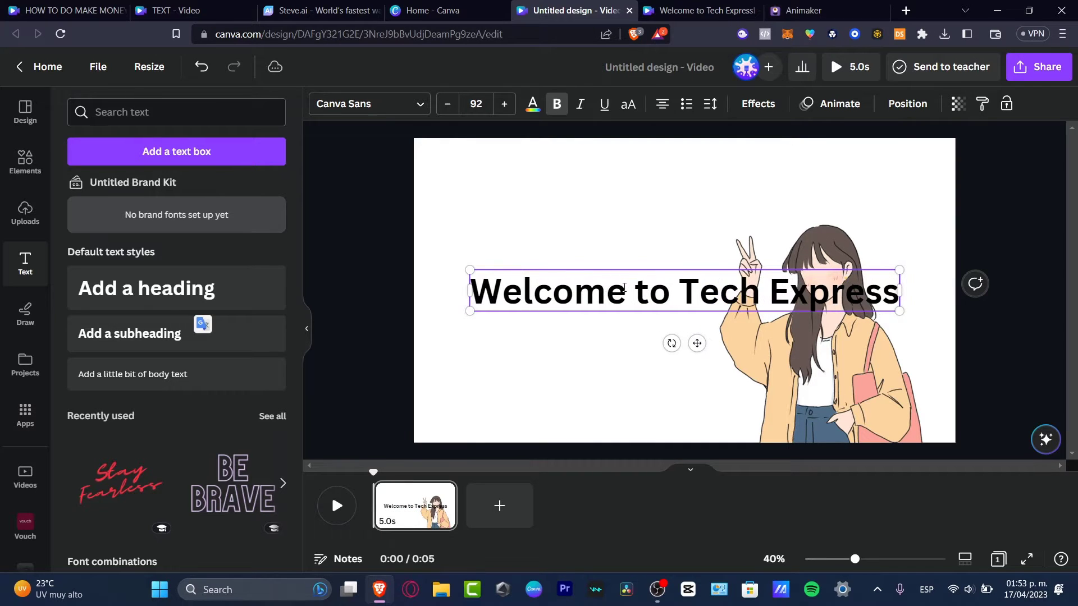
left_click(1023, 247)
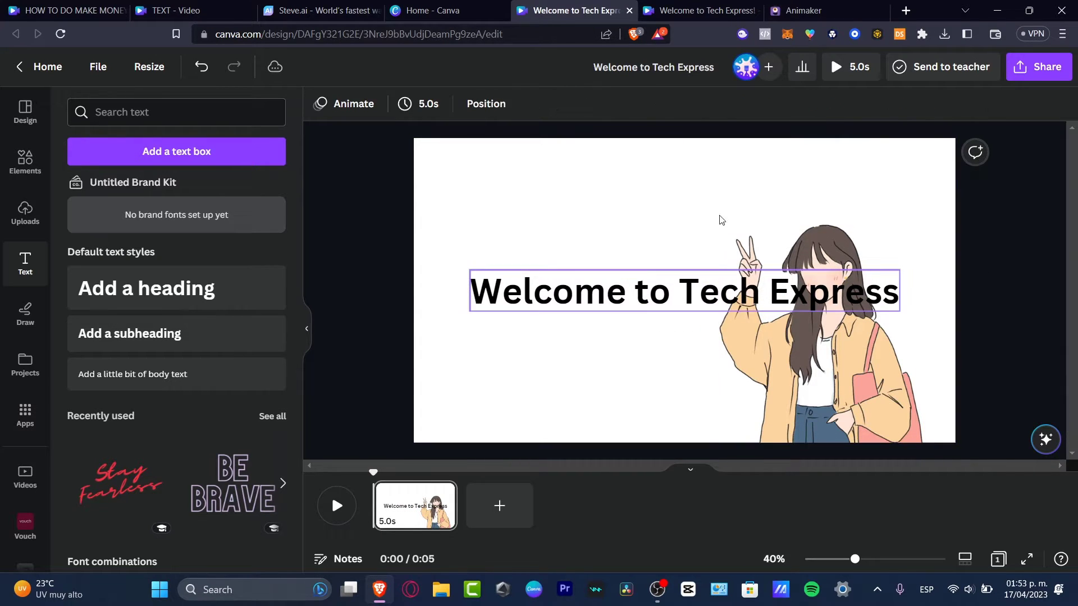
left_click_drag(721, 291, 726, 190)
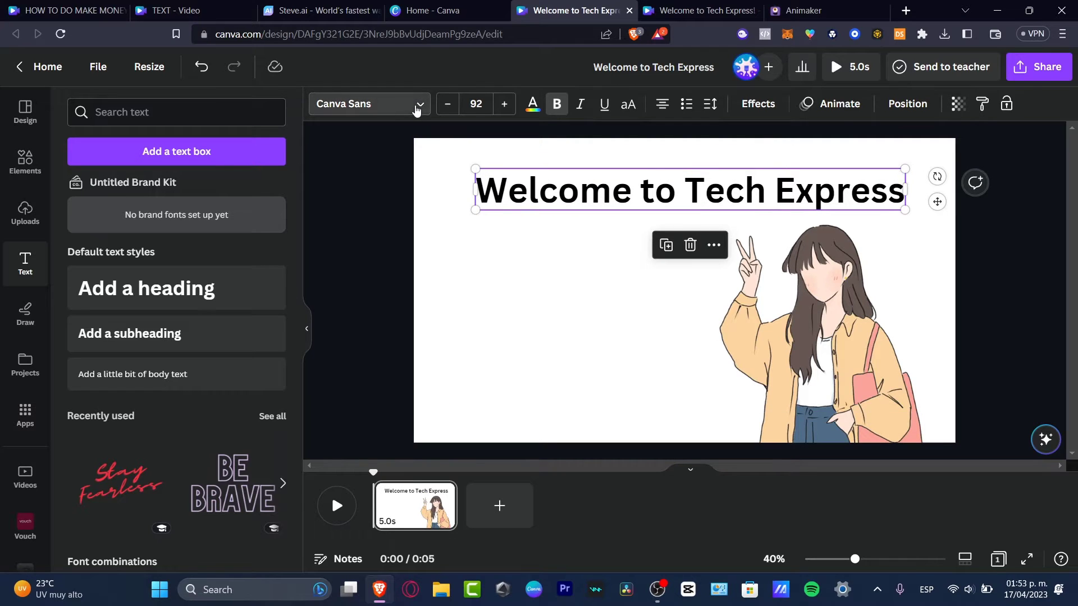
- Set the "Welcome to Tech Express" heading's font to Code Pro and give it the Hollow effect
left_click(416, 109)
left_click(180, 472)
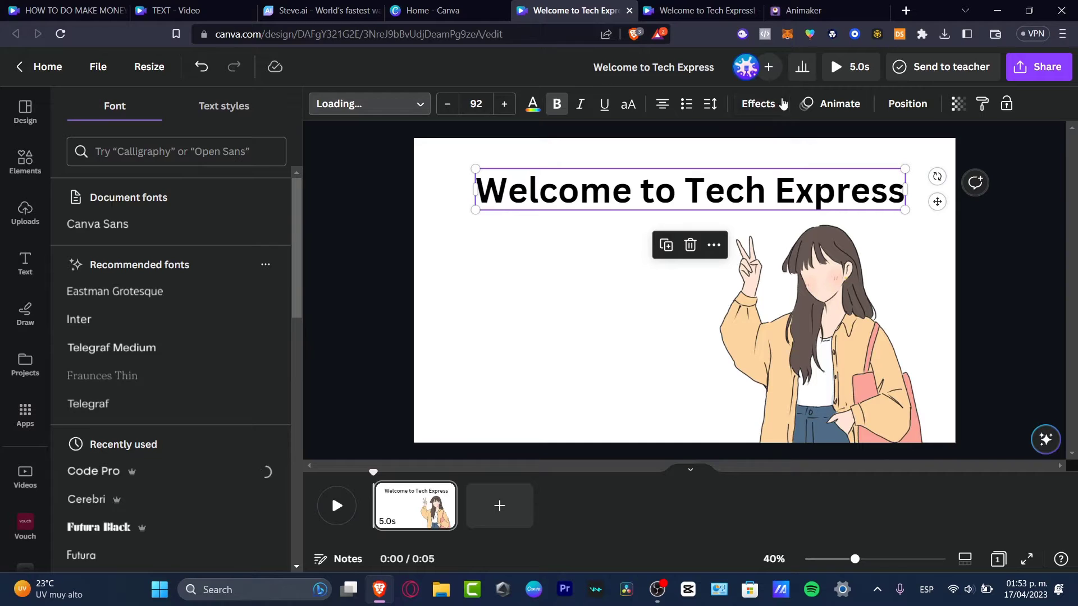
left_click(783, 104)
left_click(100, 278)
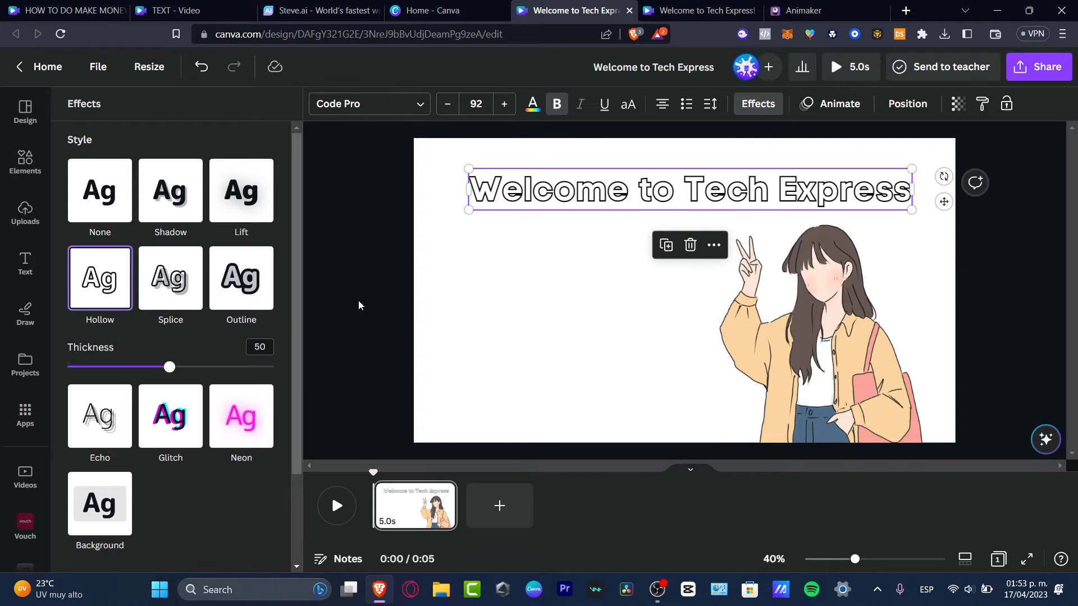
- Add a second heading reading "Let's get started with your first video" and place it below the title with a gap
left_click(25, 263)
left_click(152, 288)
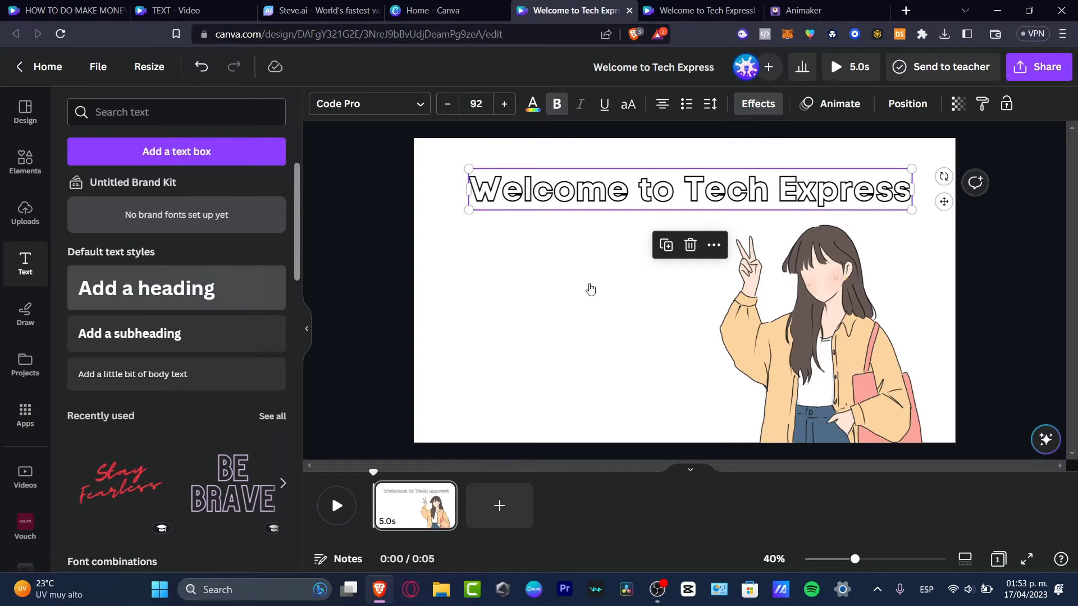
type("Let's get")
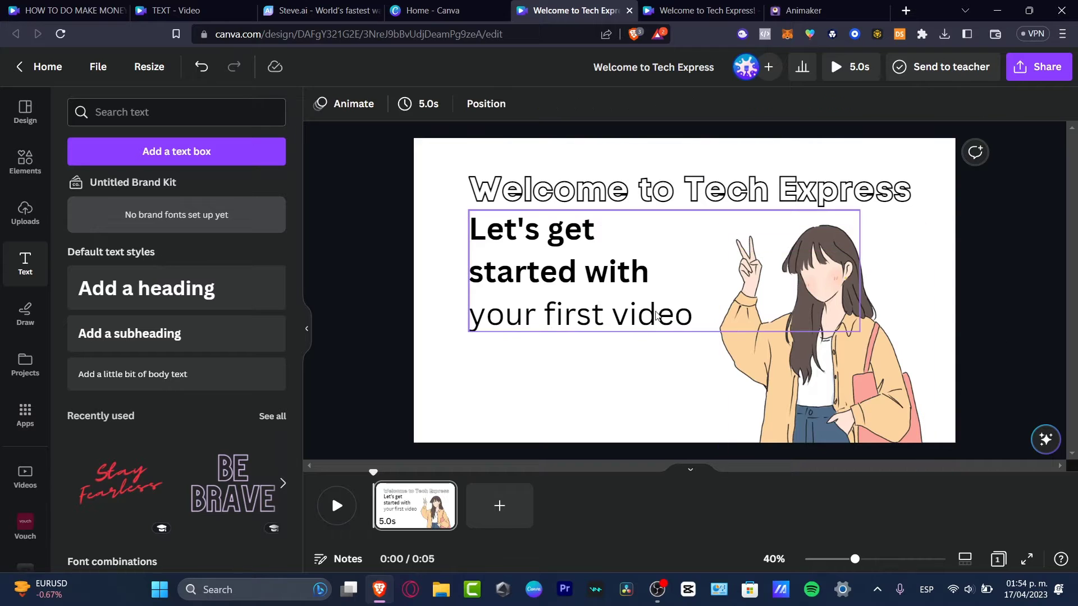
left_click_drag(654, 322, 654, 358)
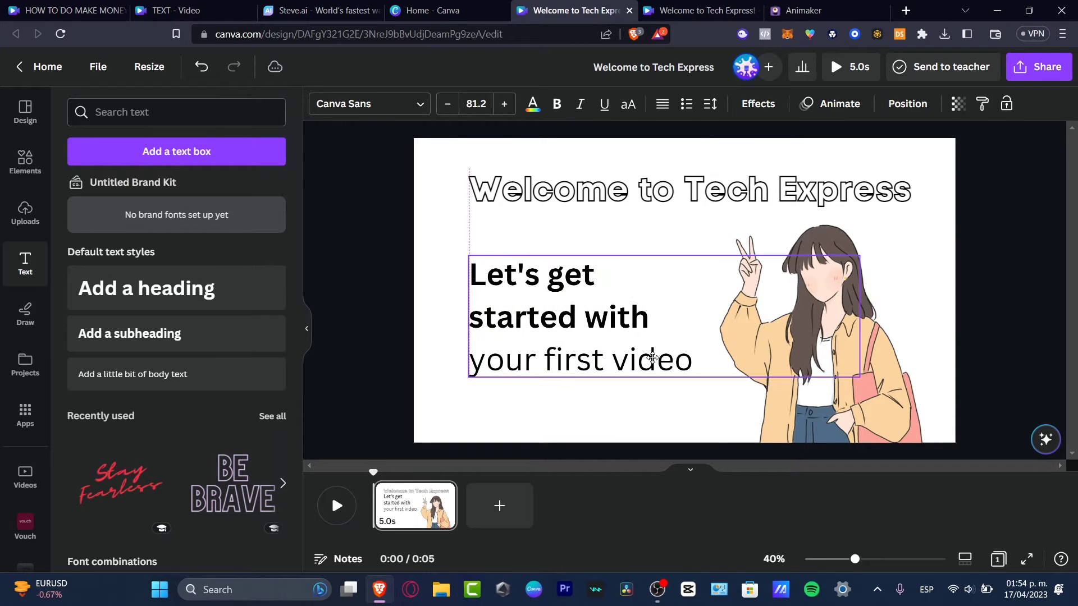
left_click(999, 342)
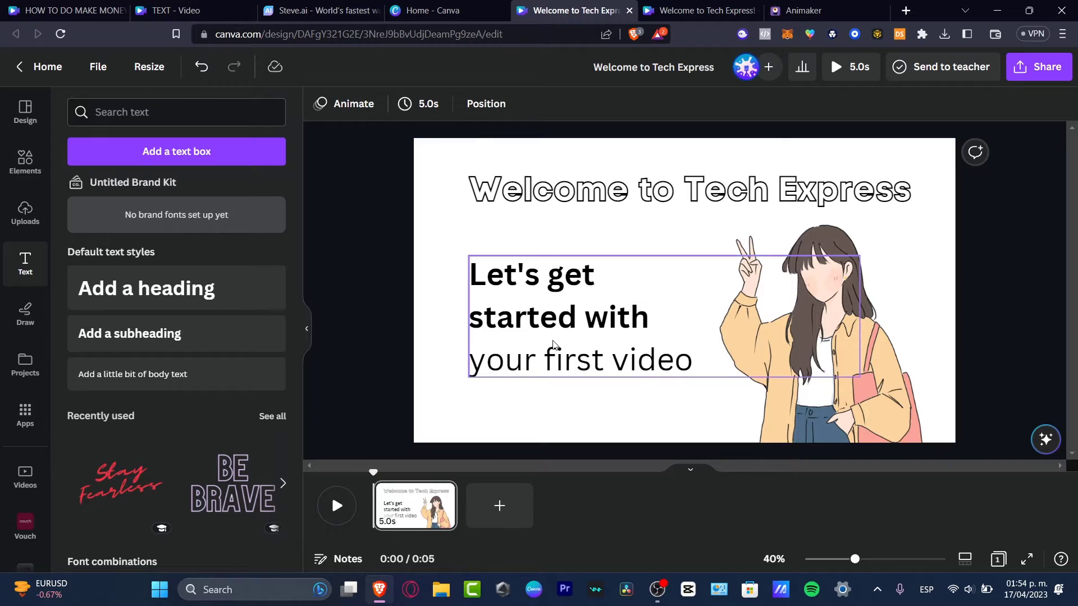
- Apply the Bounce text animation to the "Welcome to Tech Express" heading
left_click(583, 196)
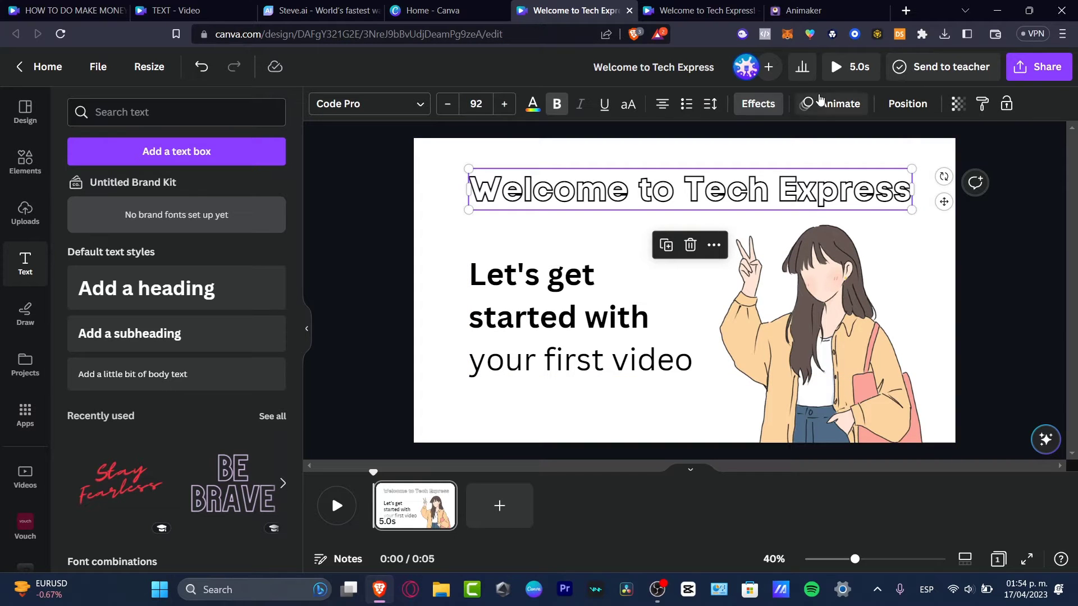
left_click(830, 104)
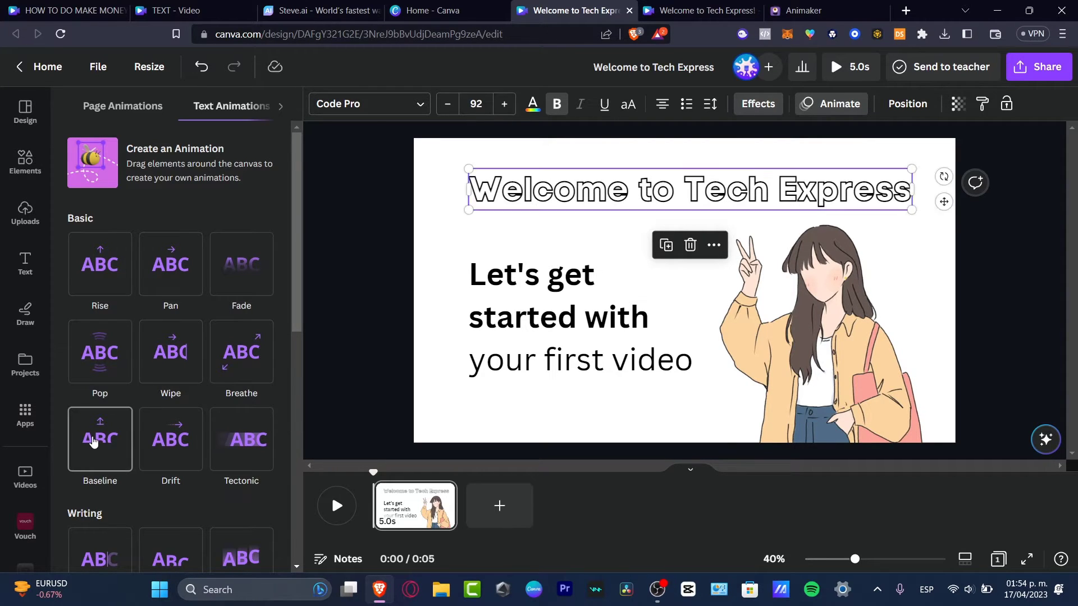
scroll(269, 252, "down", 8)
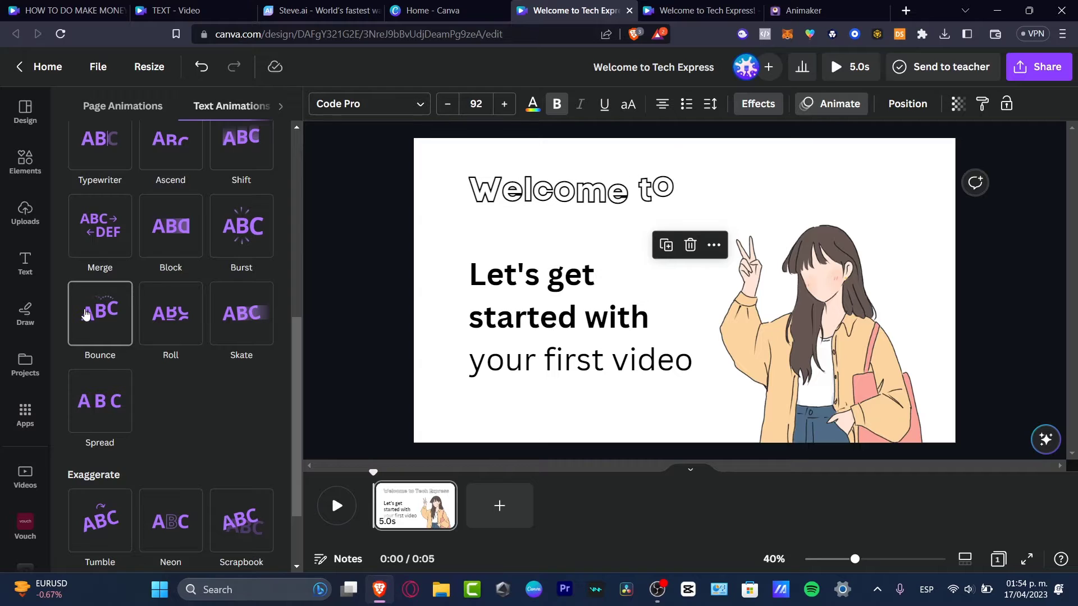
left_click(85, 313)
- Apply the Merge text animation to the "Let's get started with your first video" text
left_click(583, 330)
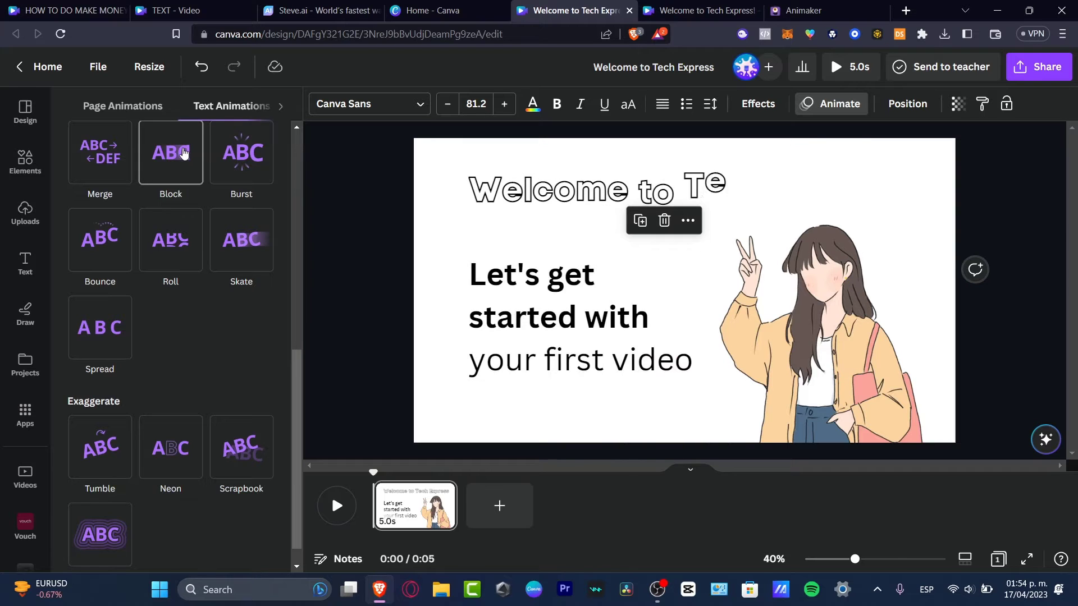
scroll(183, 152, "up", 4)
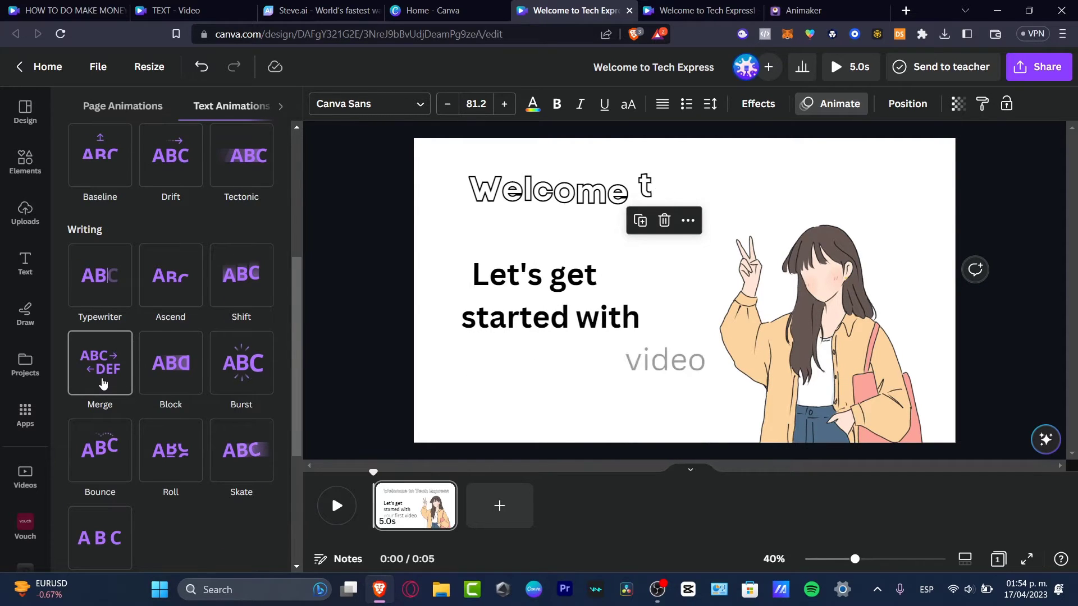
left_click(101, 365)
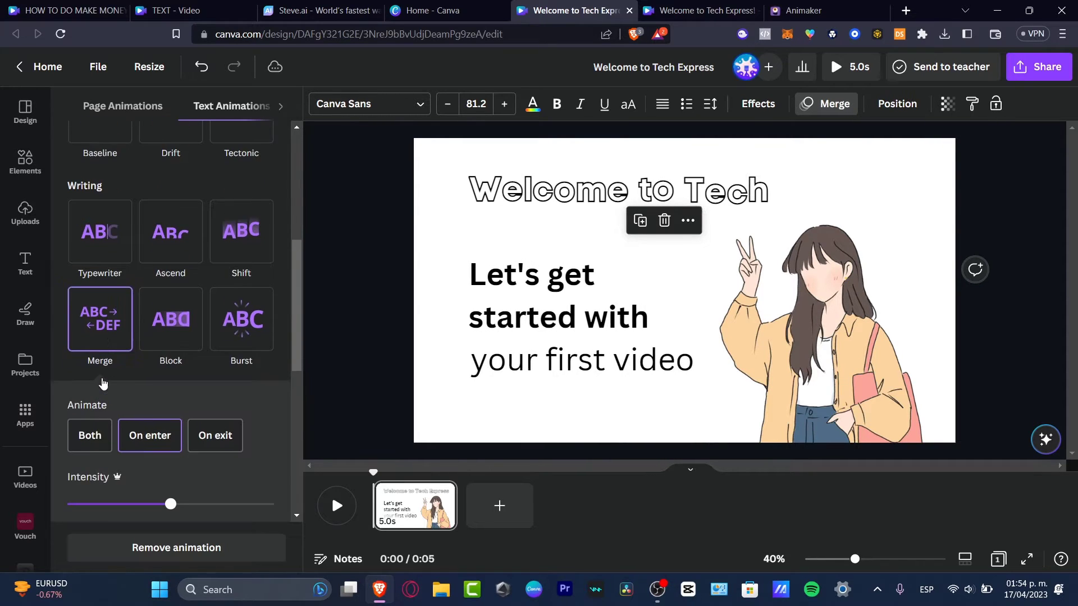
- Apply the Drift photo animation to the woman graphic, with a leftward direction and a reduced intensity
left_click(876, 396)
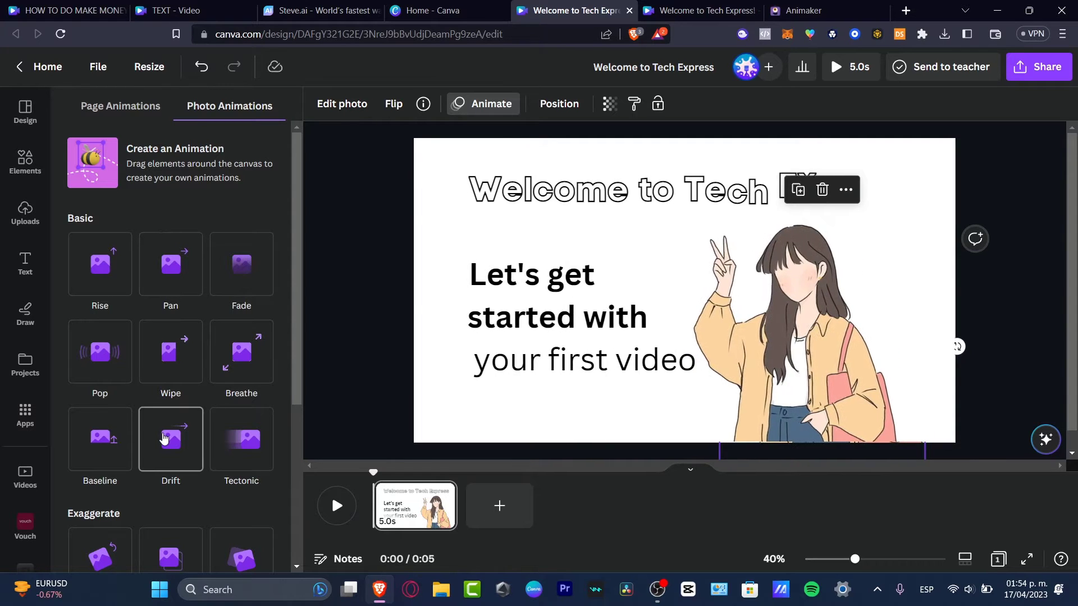
left_click(164, 438)
left_click(109, 493)
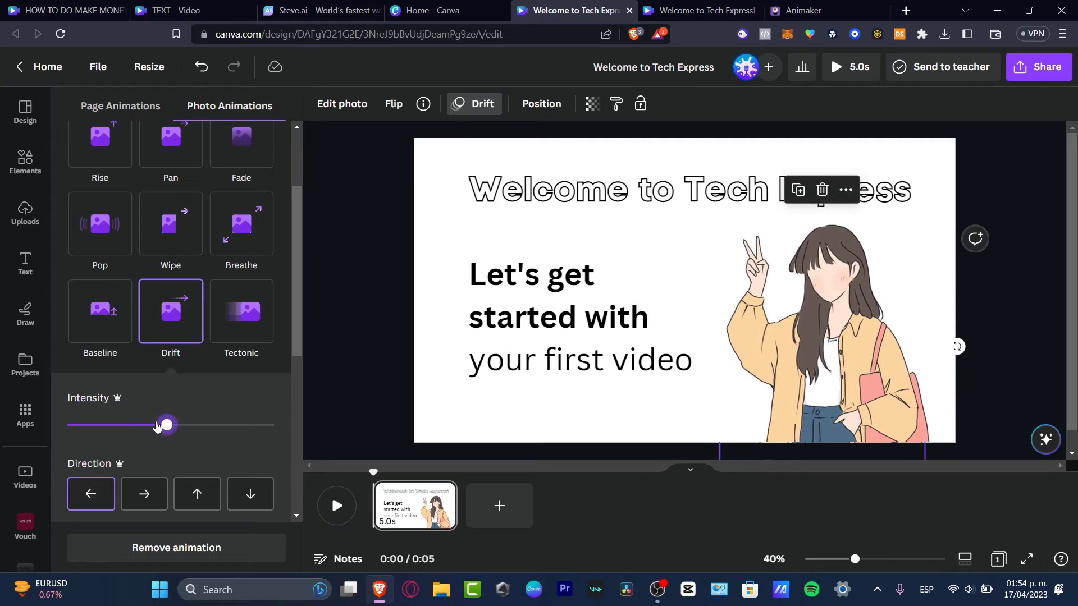
left_click_drag(169, 430, 117, 427)
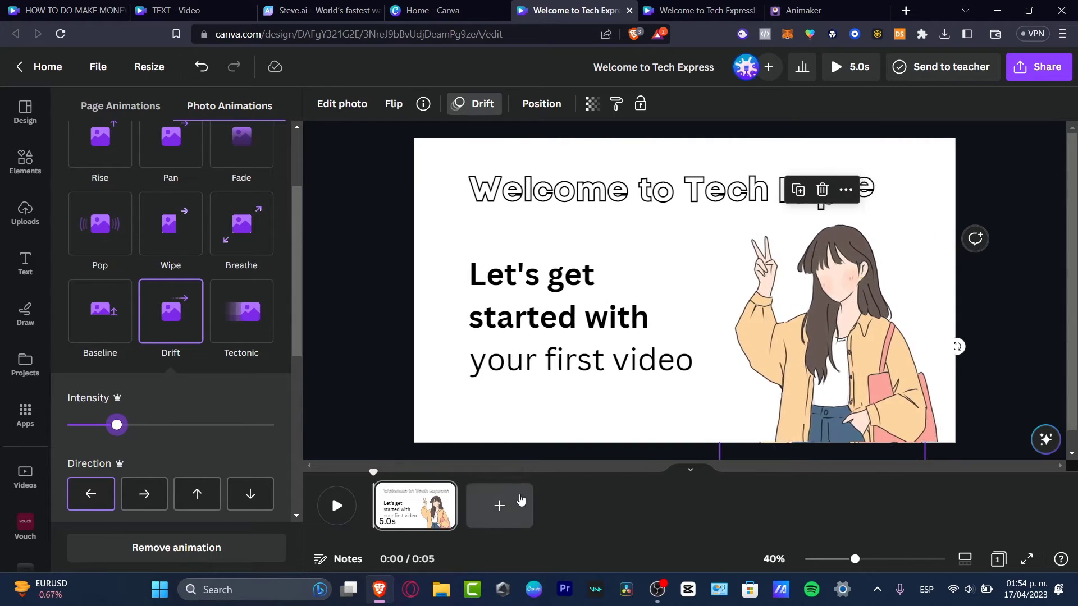
- Add a second page with the "BE BRAVE" text style and change its wording to "STEP 1"
left_click(499, 505)
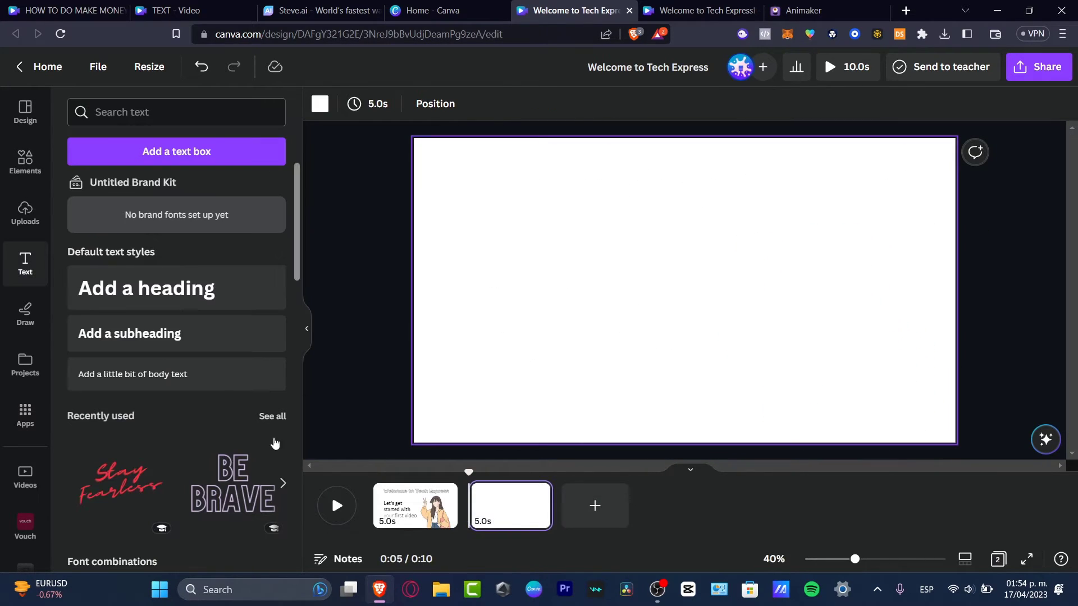
left_click(241, 468)
double_click(709, 249)
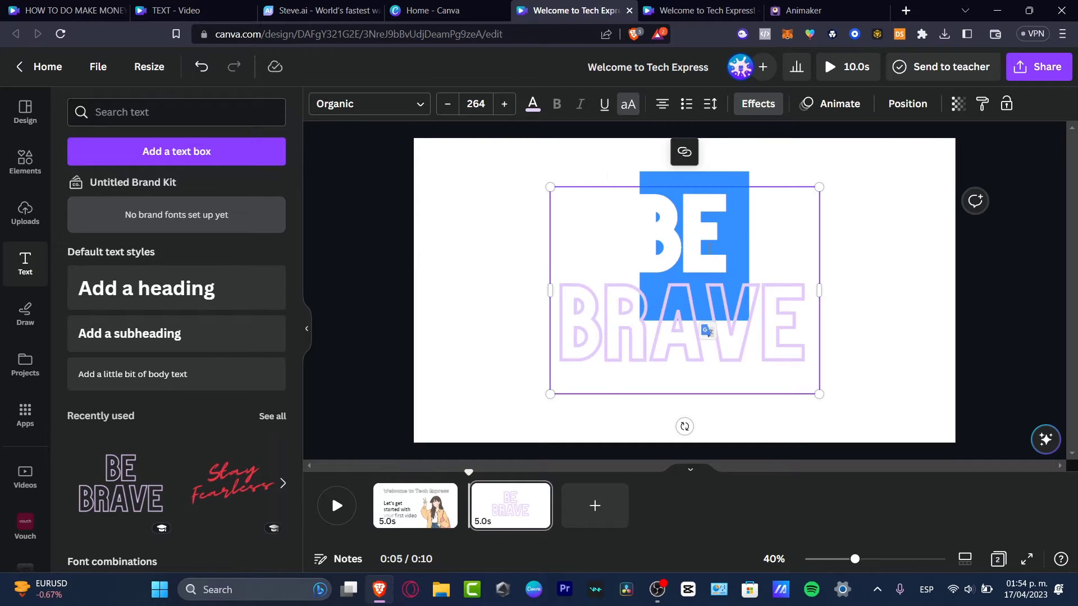
type("SBRAV")
key("ctrl+a")
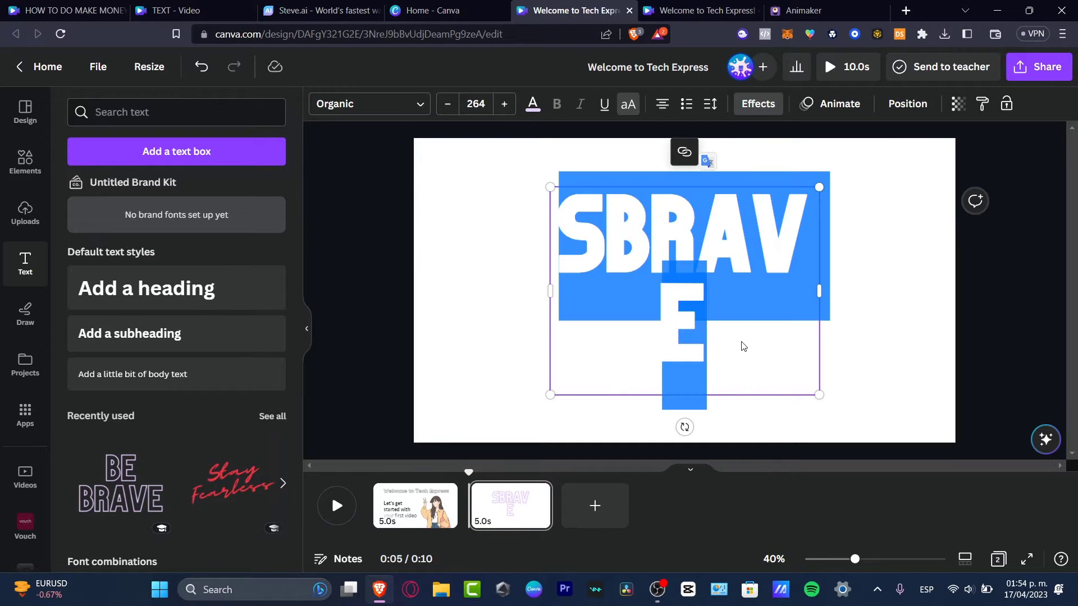
type("STEP 1")
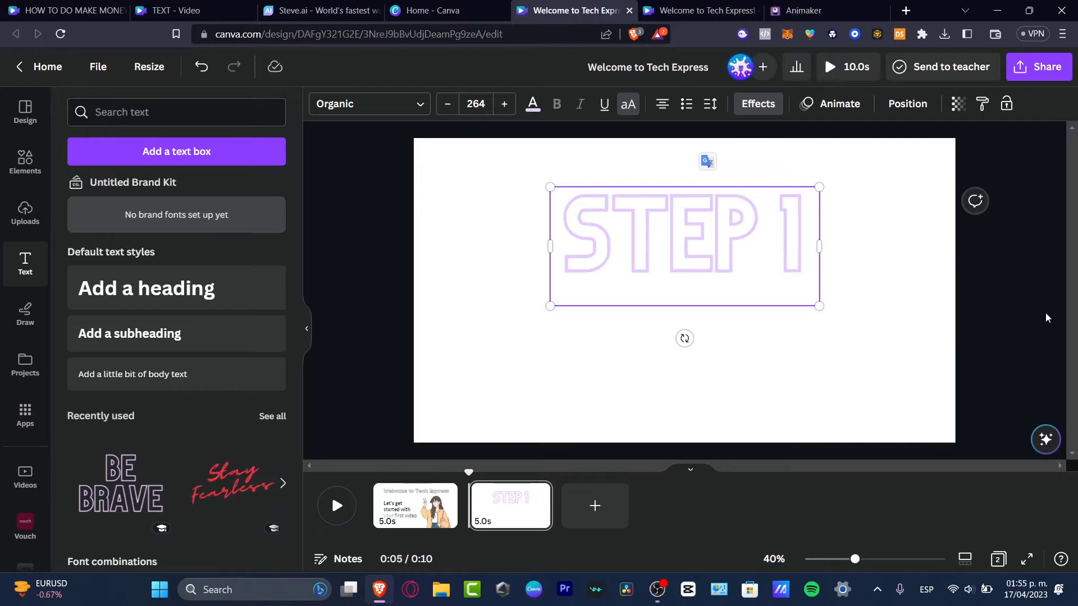
- Centre the "STEP 1" text on the page and set the page background to the medium blue of the Way up North palette
left_click(741, 344)
left_click_drag(687, 248, 691, 287)
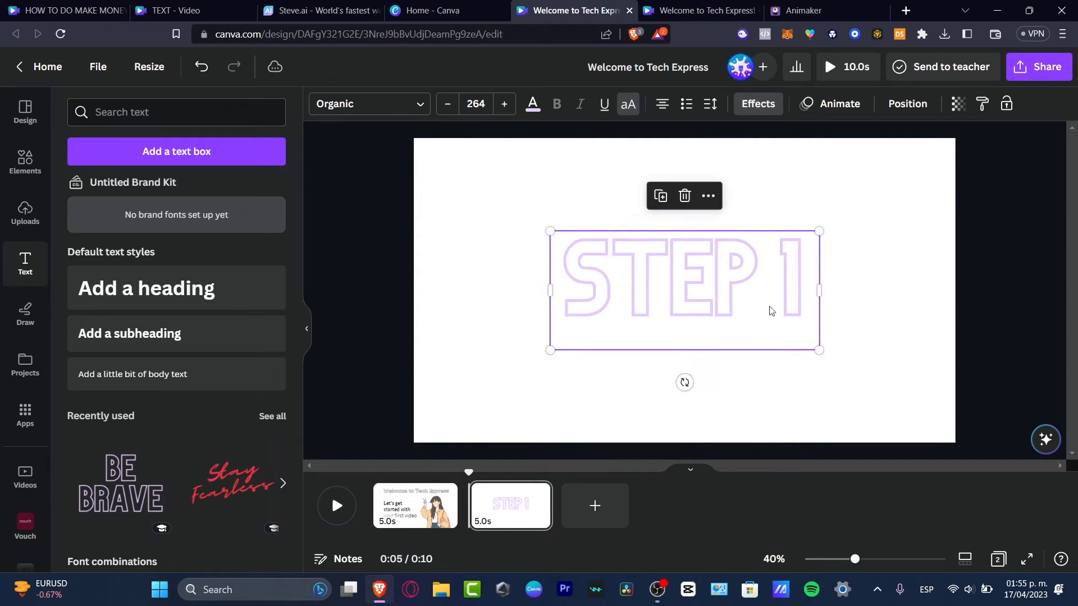
left_click(908, 400)
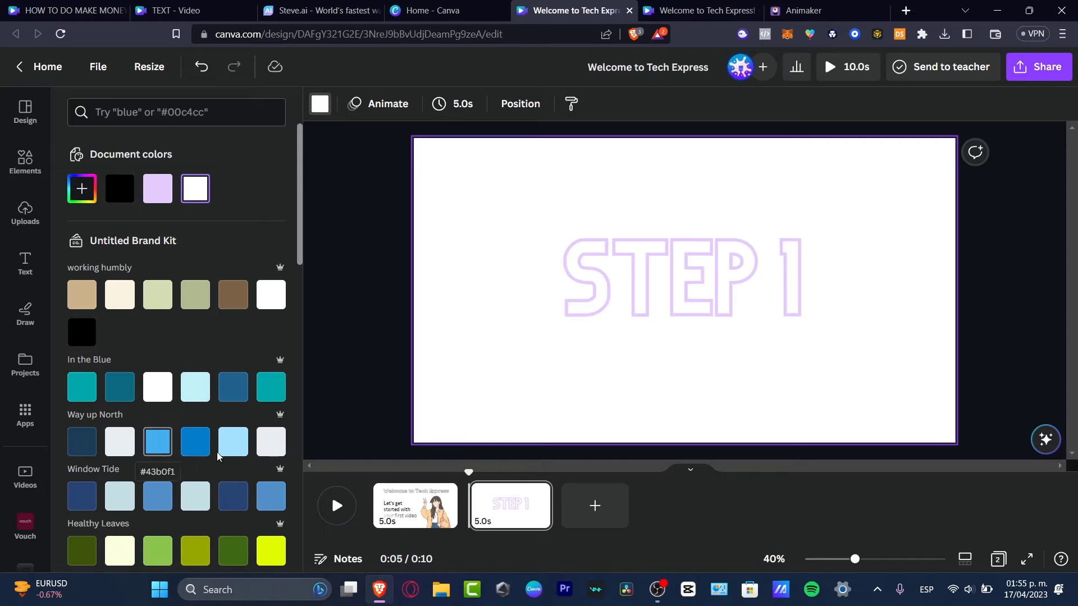
left_click(187, 448)
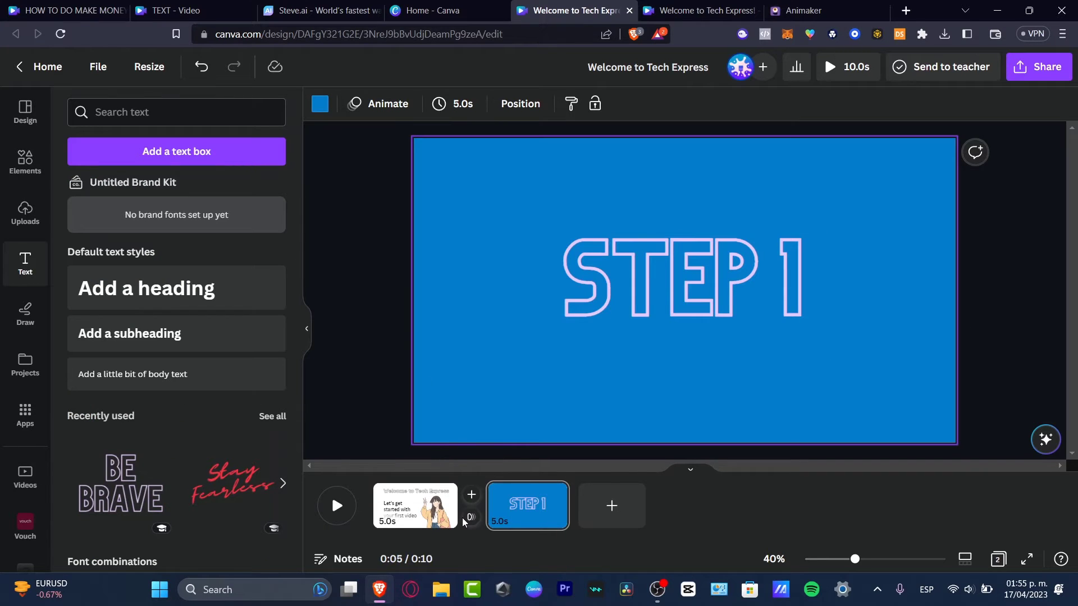
- Add a Flow transition between the welcome page and the blue "STEP 1" page
left_click(466, 522)
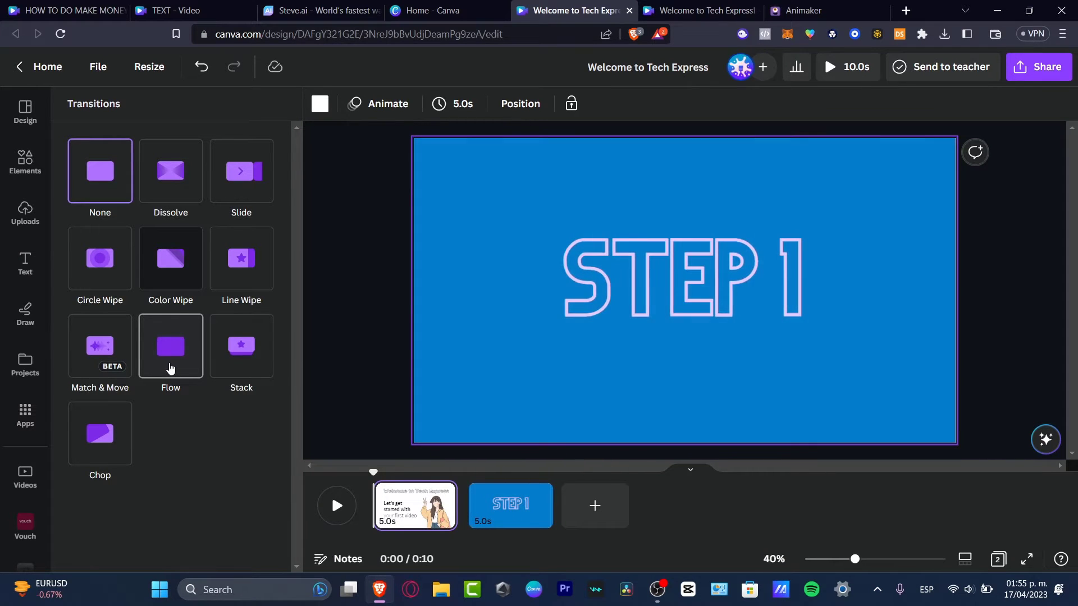
left_click(167, 367)
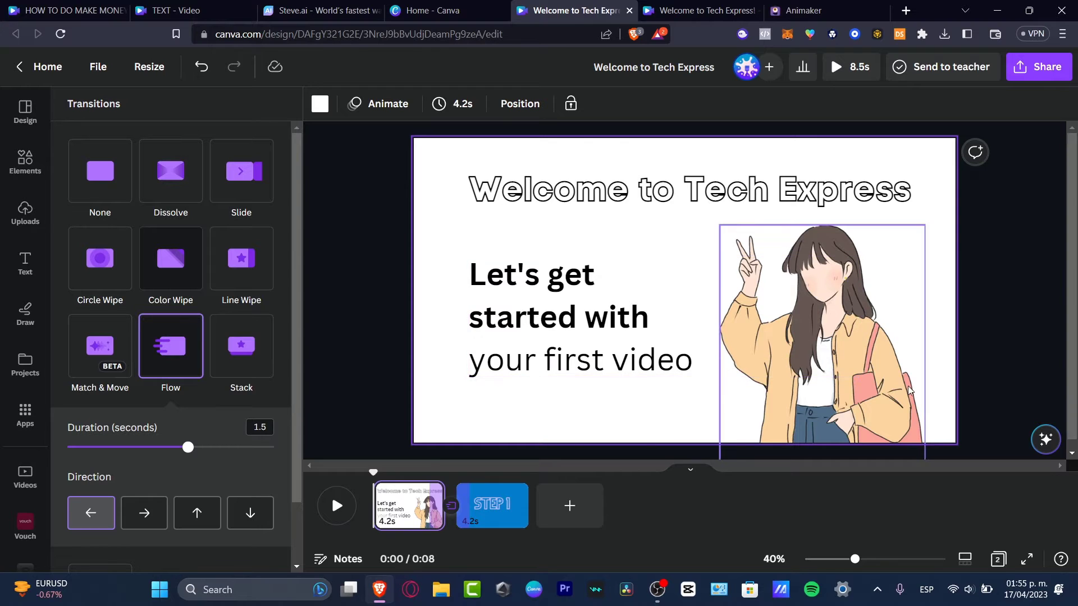
left_click(989, 368)
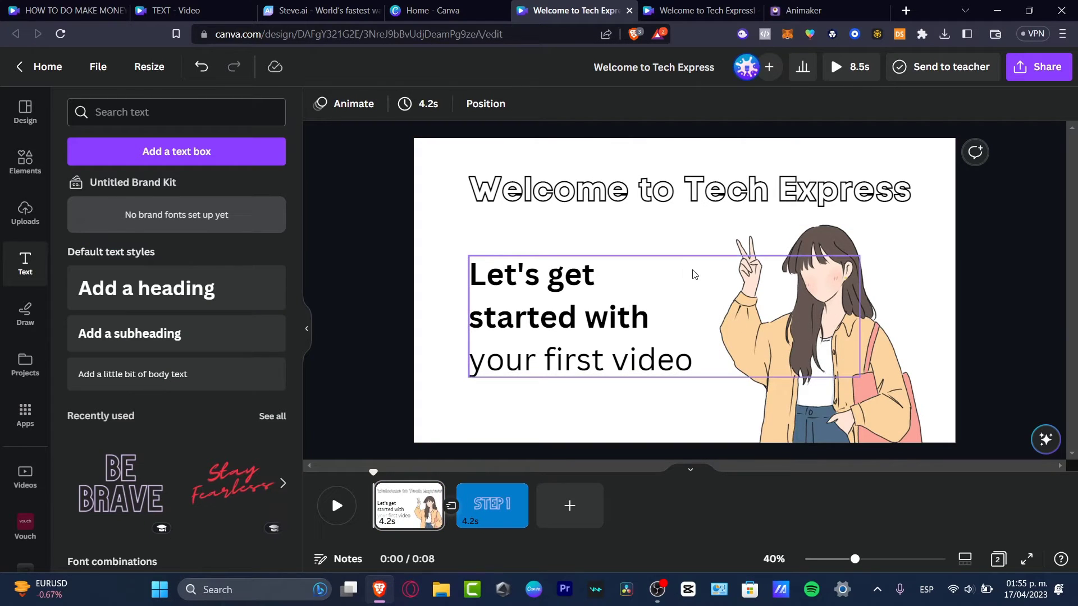
- Switch to Animaker and open its dashboard
left_click(804, 8)
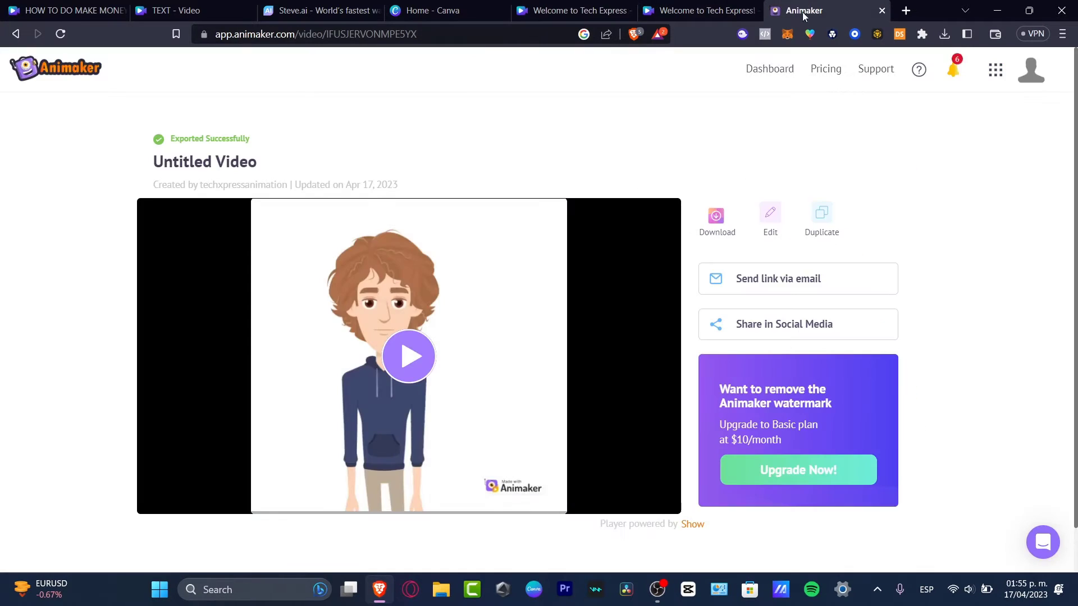
left_click(70, 70)
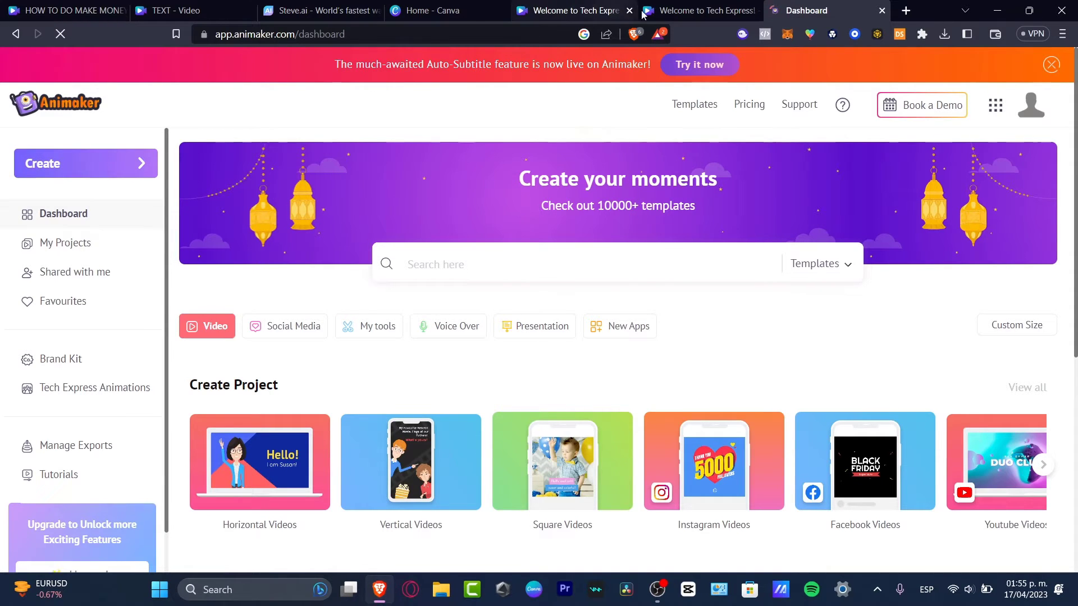
- Switch to the "Welcome to Tech Express!" design in Canva and apply the Drift text animation to the first page's title
left_click(703, 7)
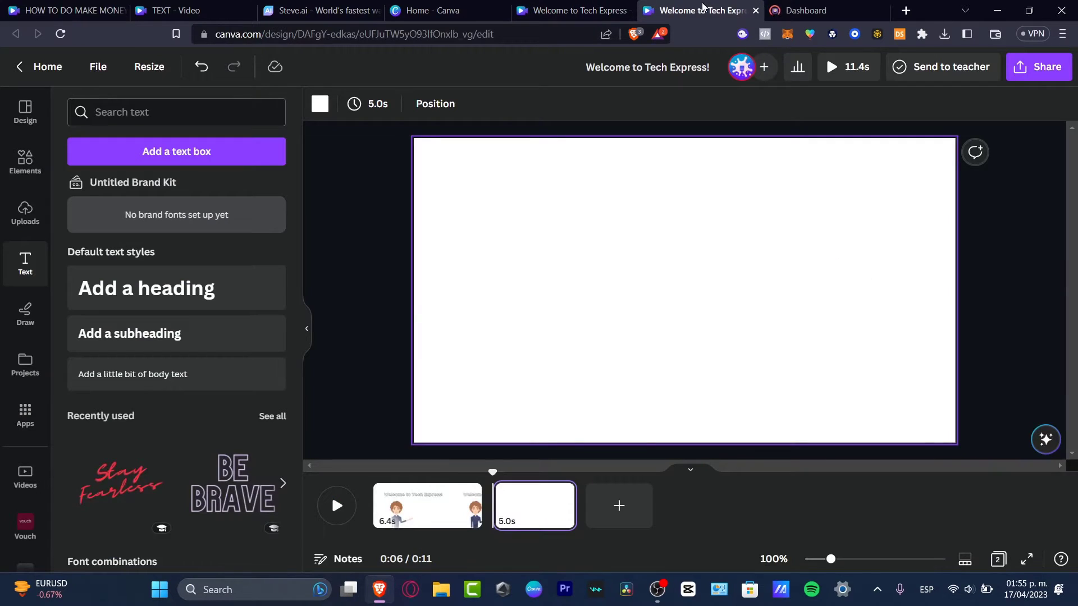
left_click(434, 506)
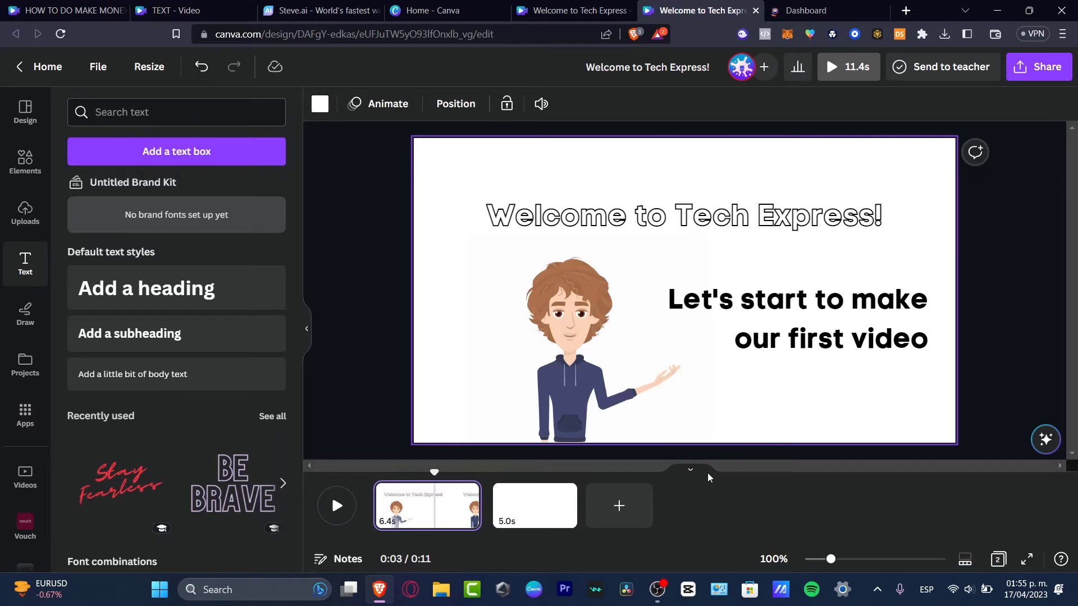
left_click(724, 227)
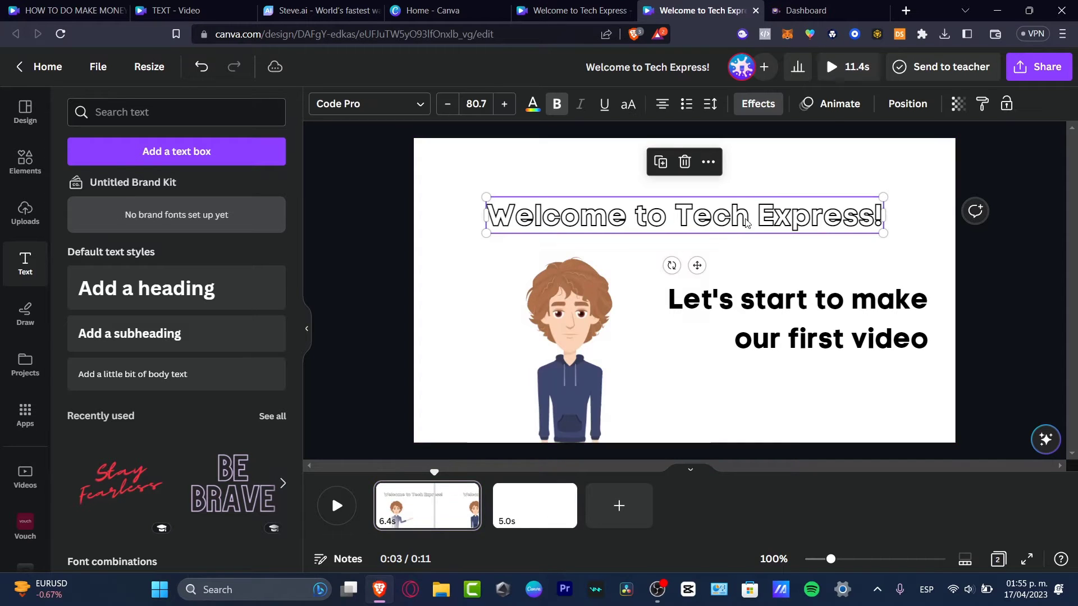
left_click(832, 106)
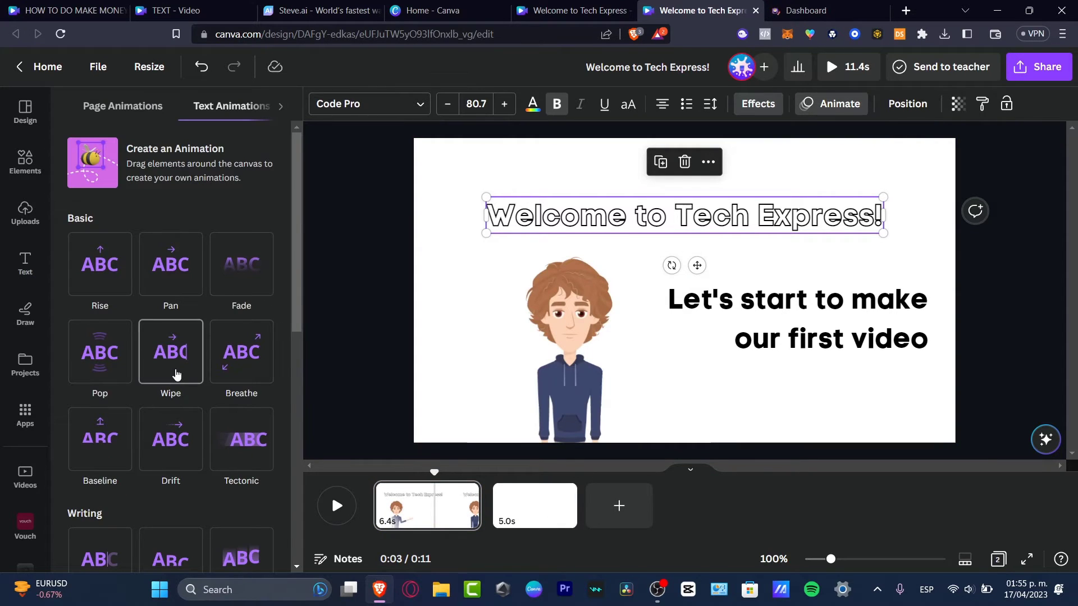
left_click(163, 444)
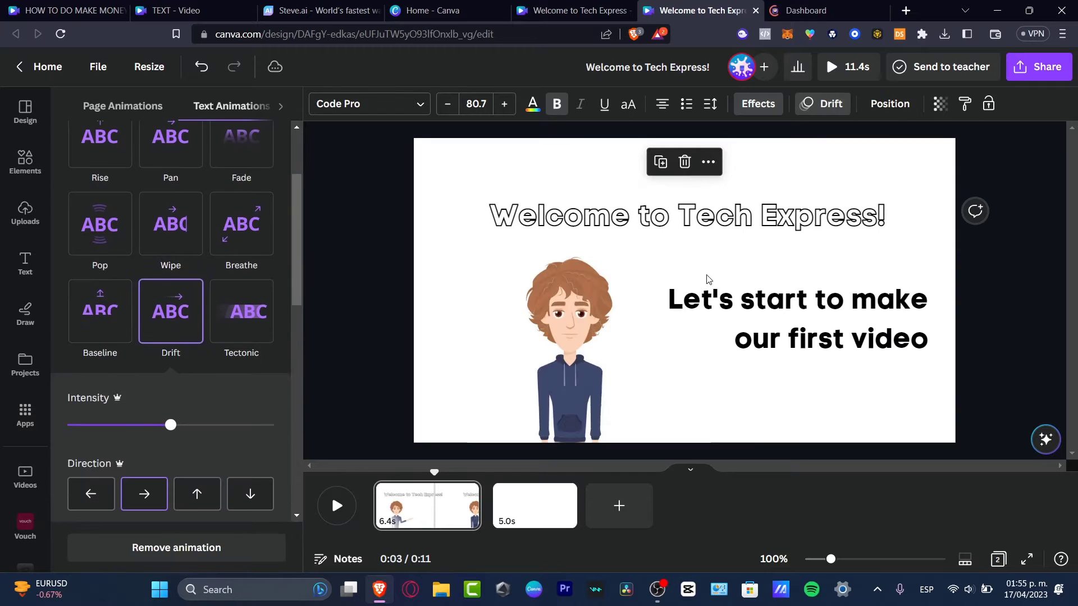
- Apply the Drift animation to the "Let's start to make our first video" text and to the character video
left_click(787, 313)
left_click(167, 339)
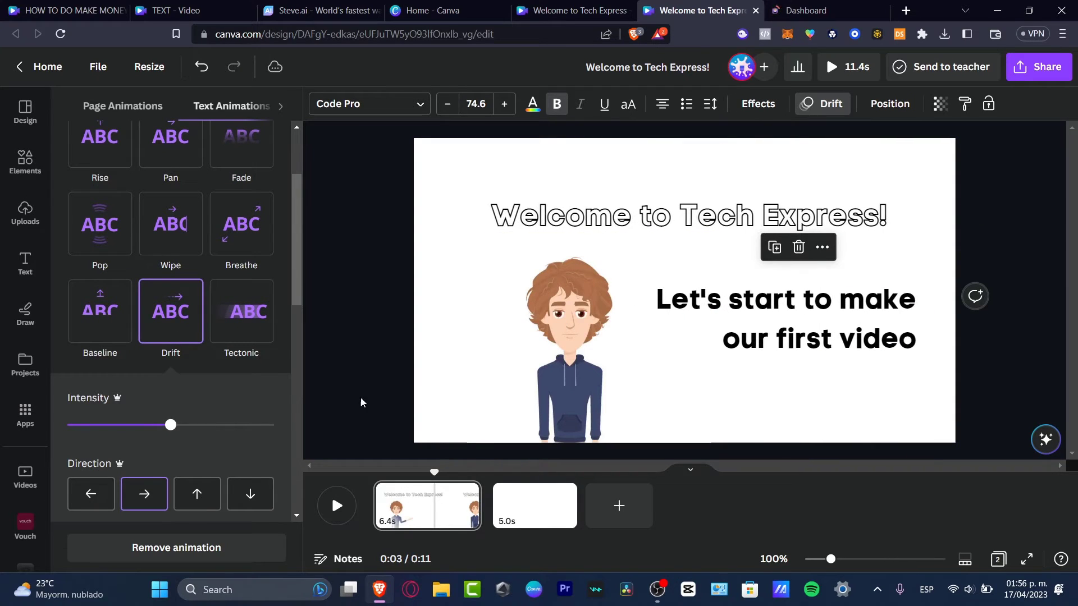
left_click(494, 393)
left_click(156, 446)
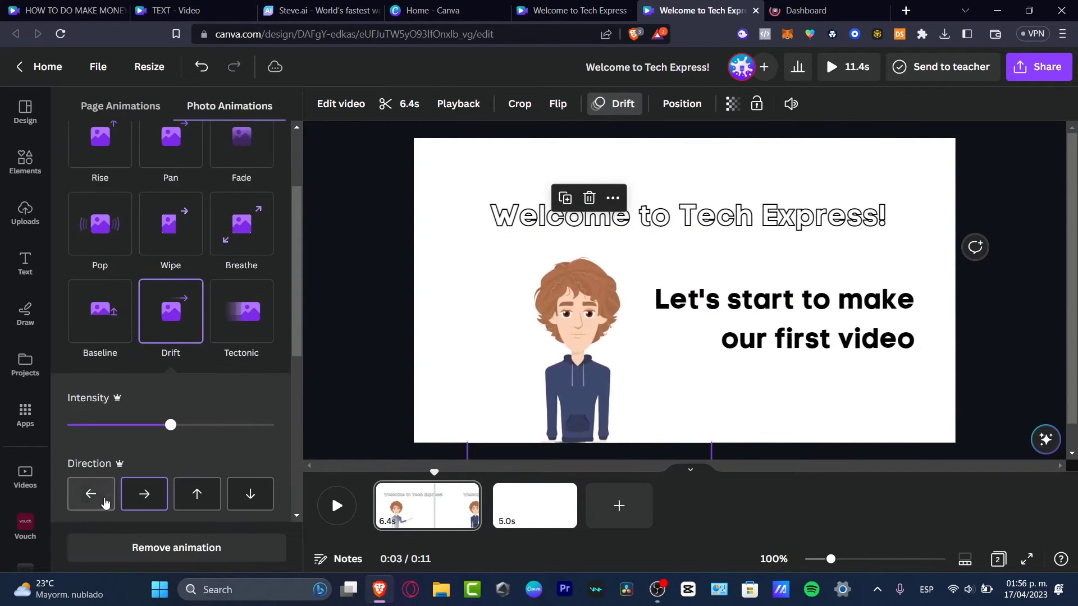
- Try a downward Drift on the "Let's start to make our first video" text and replace it with the Breathe animation
key("Tab")
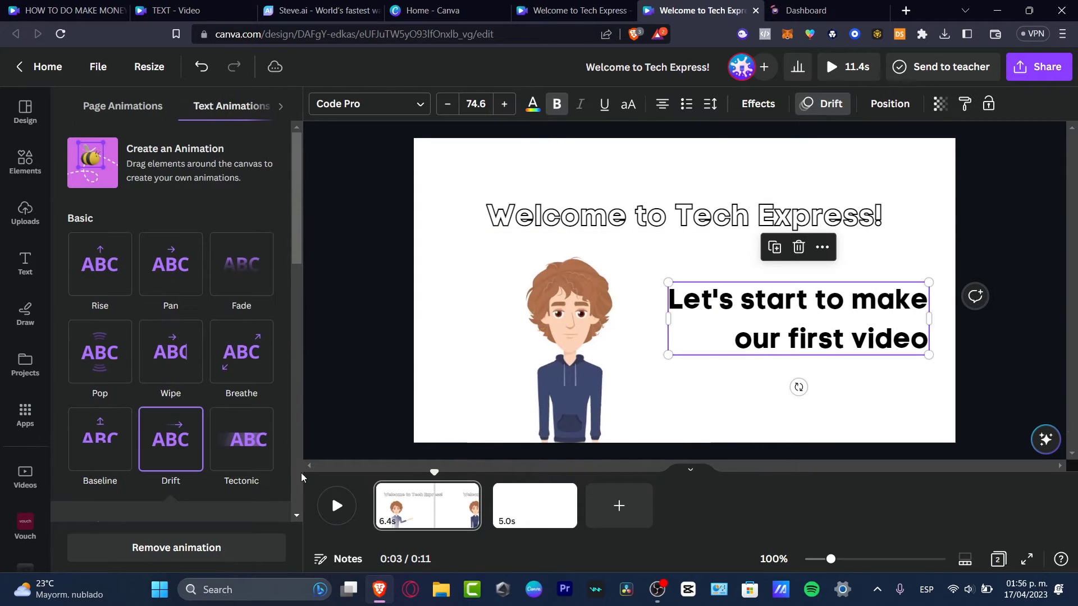
scroll(233, 493, "down", 4)
left_click(250, 411)
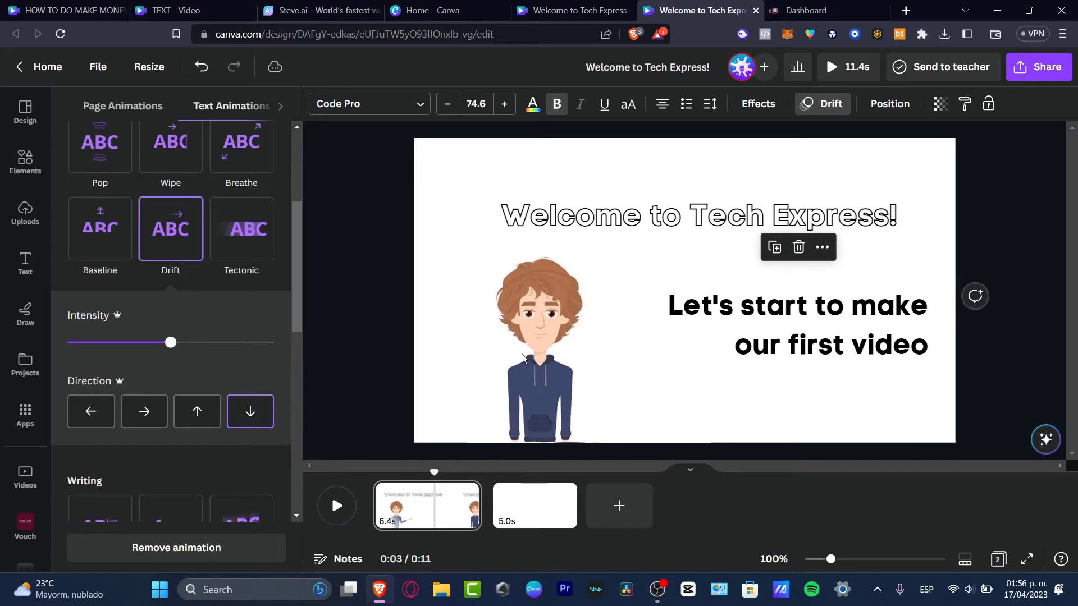
left_click(240, 147)
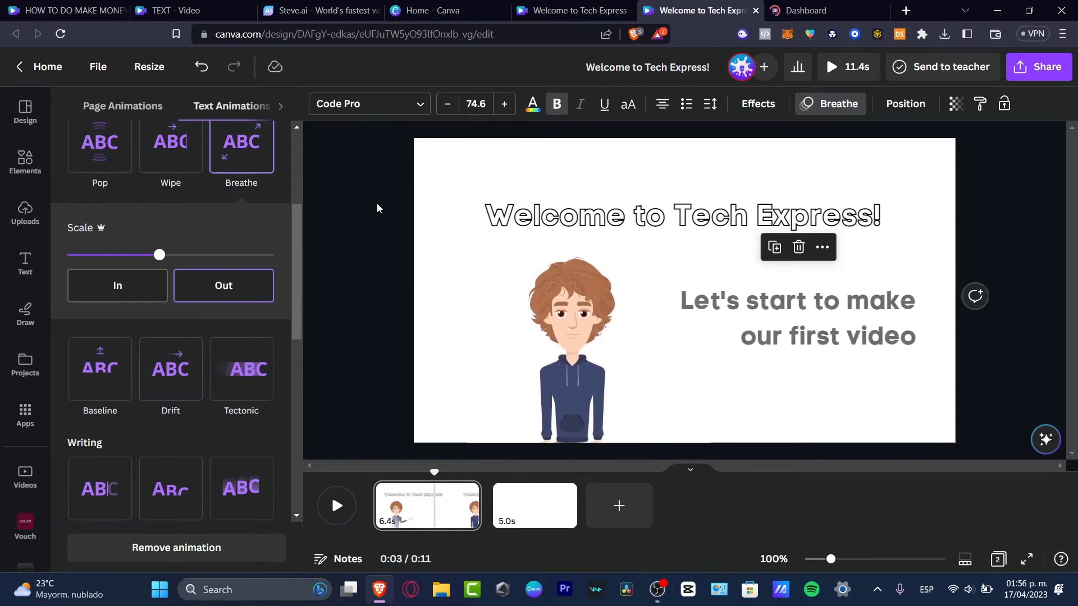
- Add a Flow transition between the first page and the blank second page
left_click(493, 515)
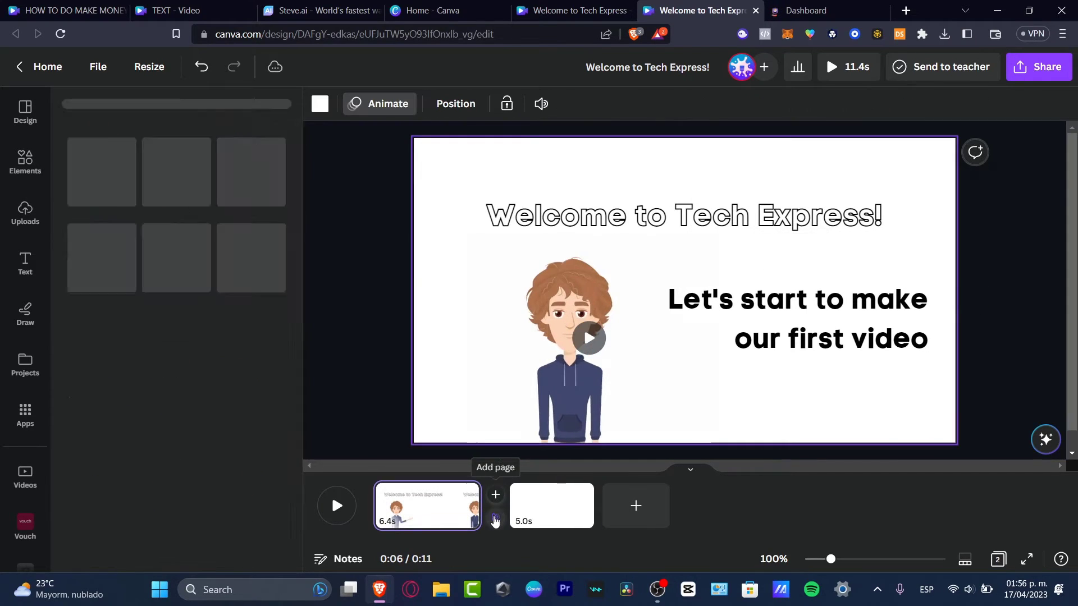
left_click(170, 346)
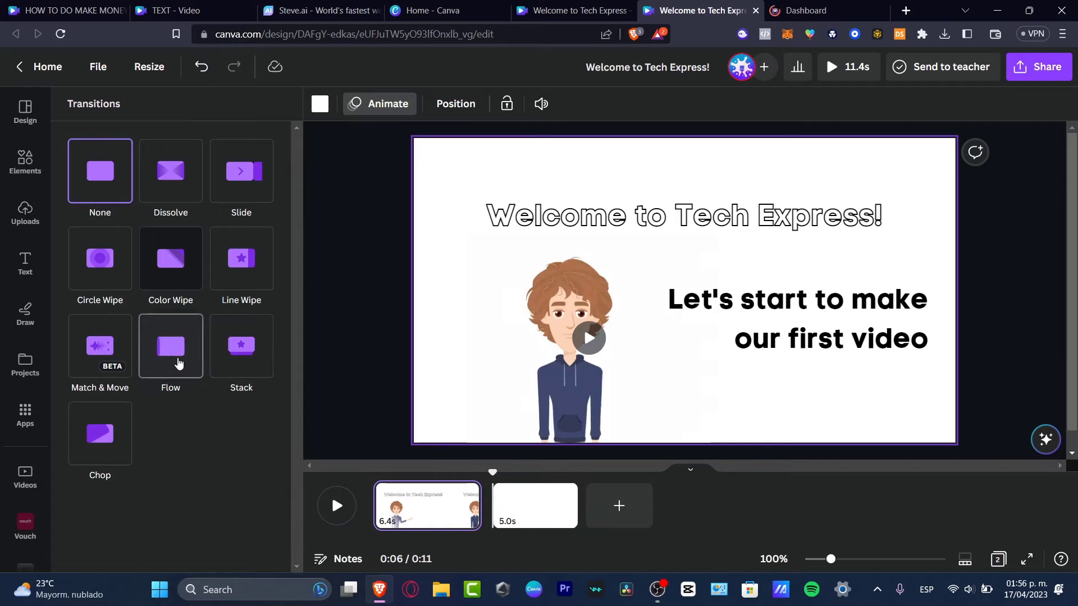
- Insert the "BE BRAVE" text style on the blank second page, change it to "STEP 1" and centre it on the page
left_click(533, 528)
left_click(231, 477)
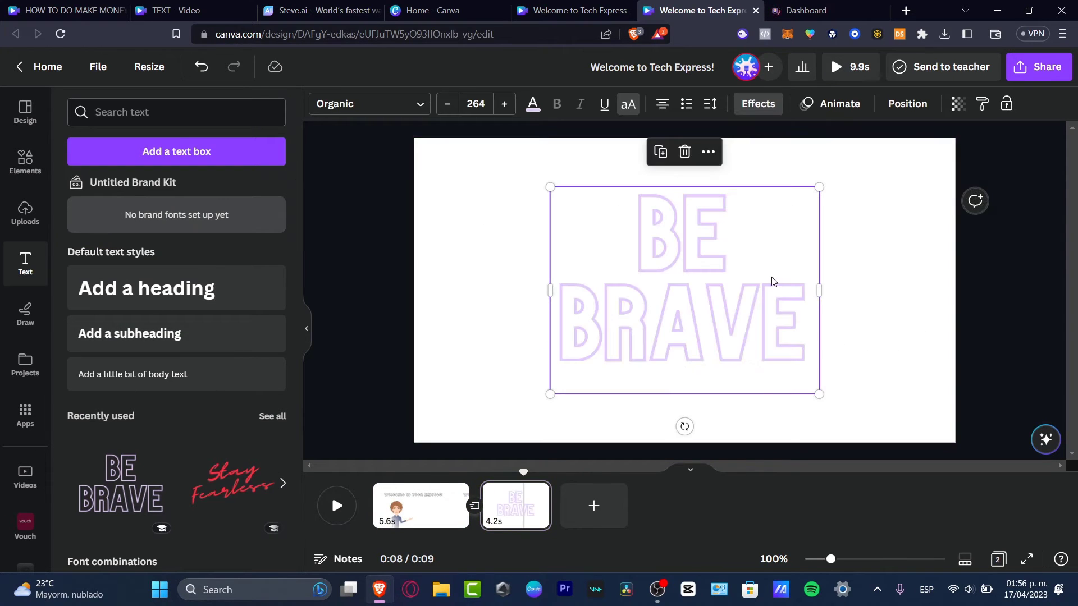
double_click(772, 281)
triple_click(605, 212)
type("STE")
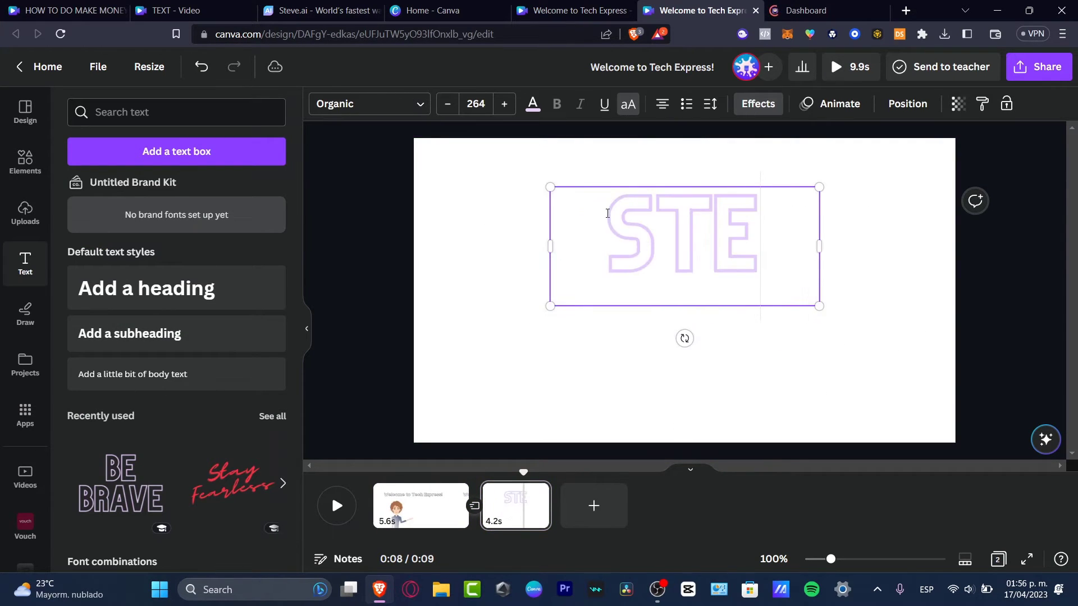
type("P 1")
left_click(861, 308)
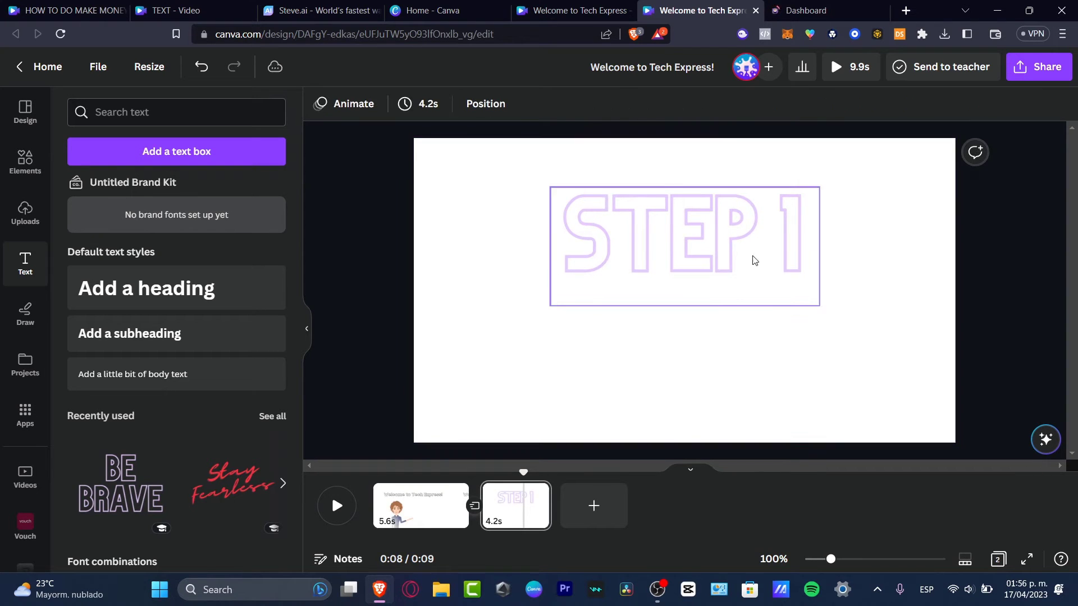
left_click_drag(754, 260, 729, 306)
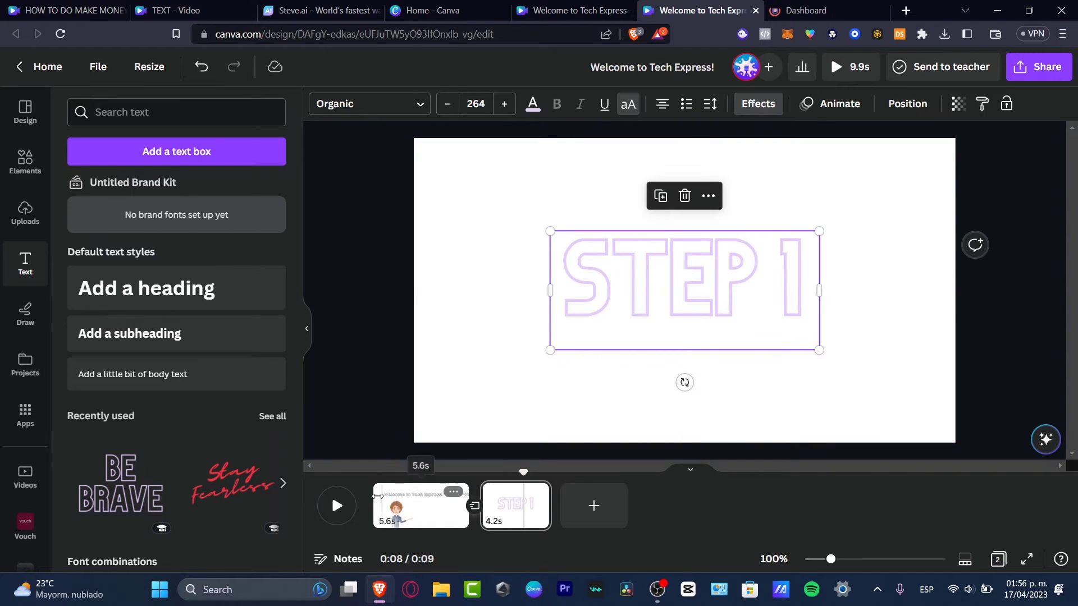
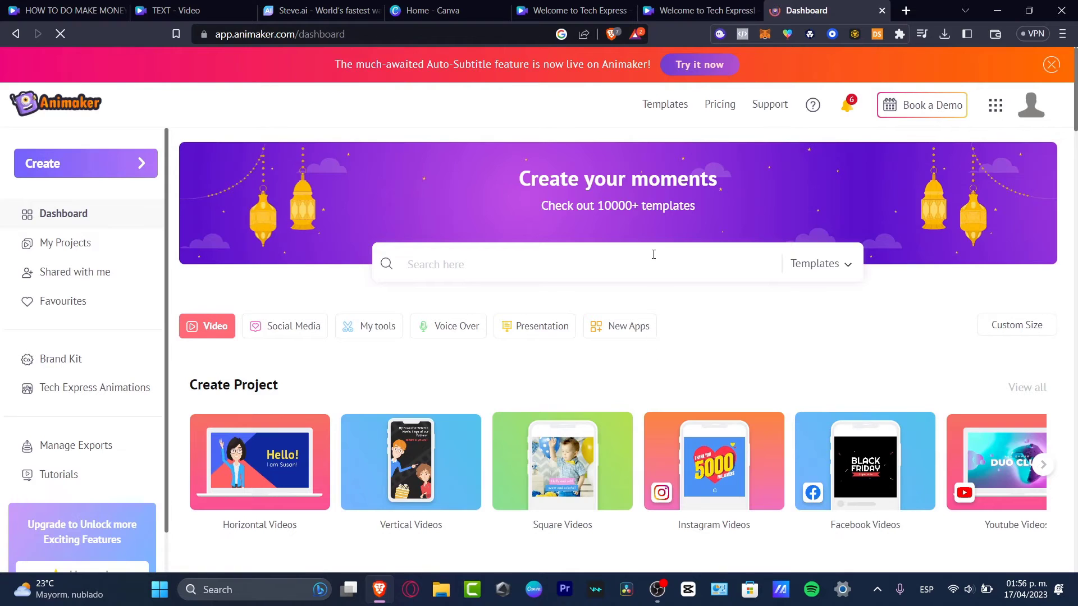
- View the latest changes list on the Animaker dashboard, close it and switch back to the Canva design
left_click(856, 102)
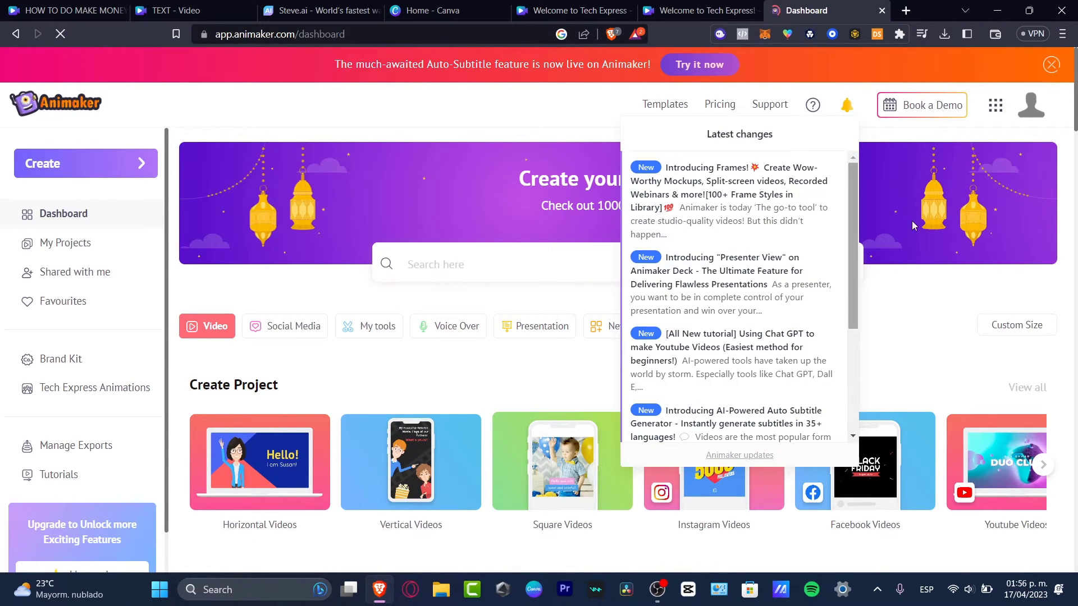
left_click(505, 374)
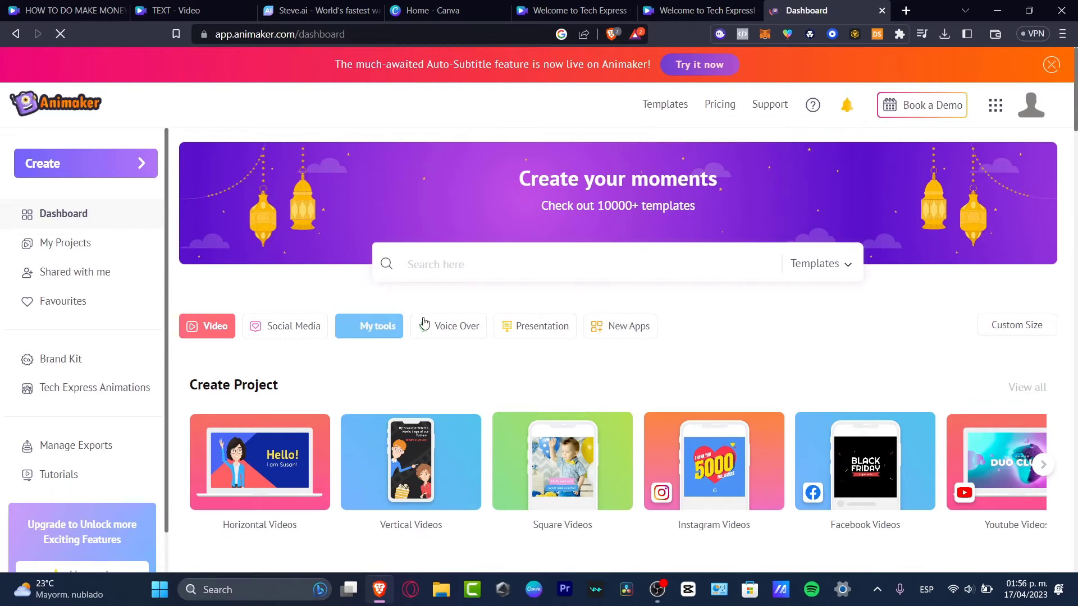
left_click(702, 10)
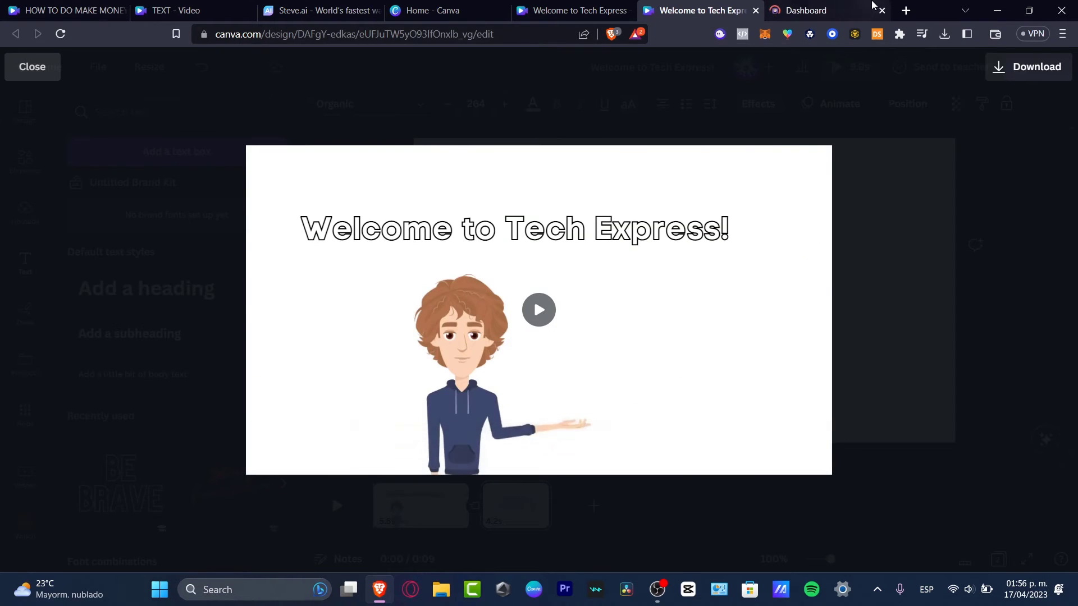
- Switch to Animaker, create a square video project and add the casual female character in the pink hoodie to the scene
key("ctrl+Tab")
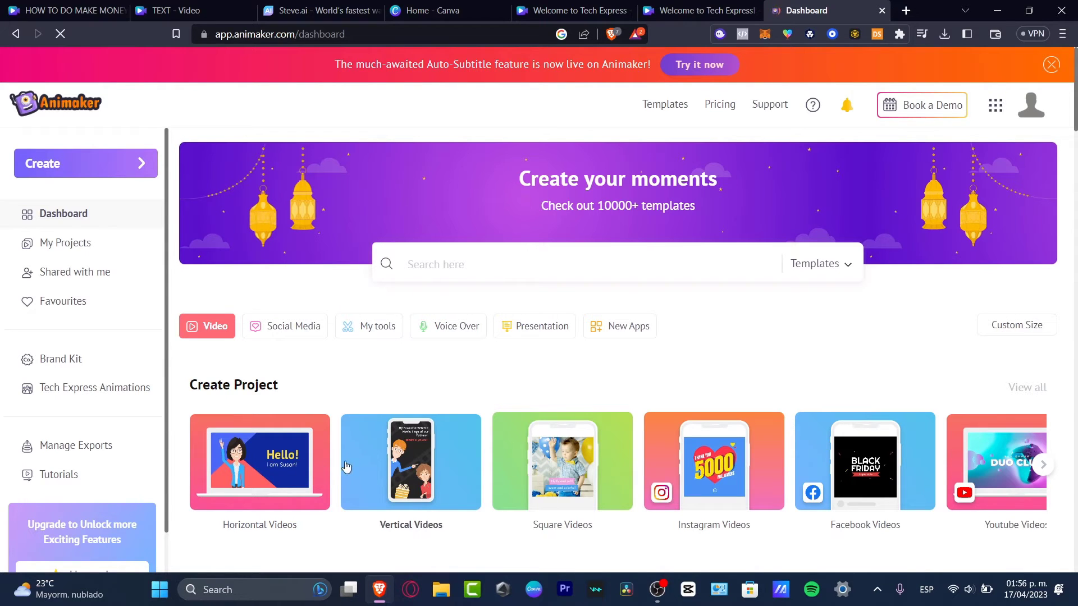
left_click(561, 477)
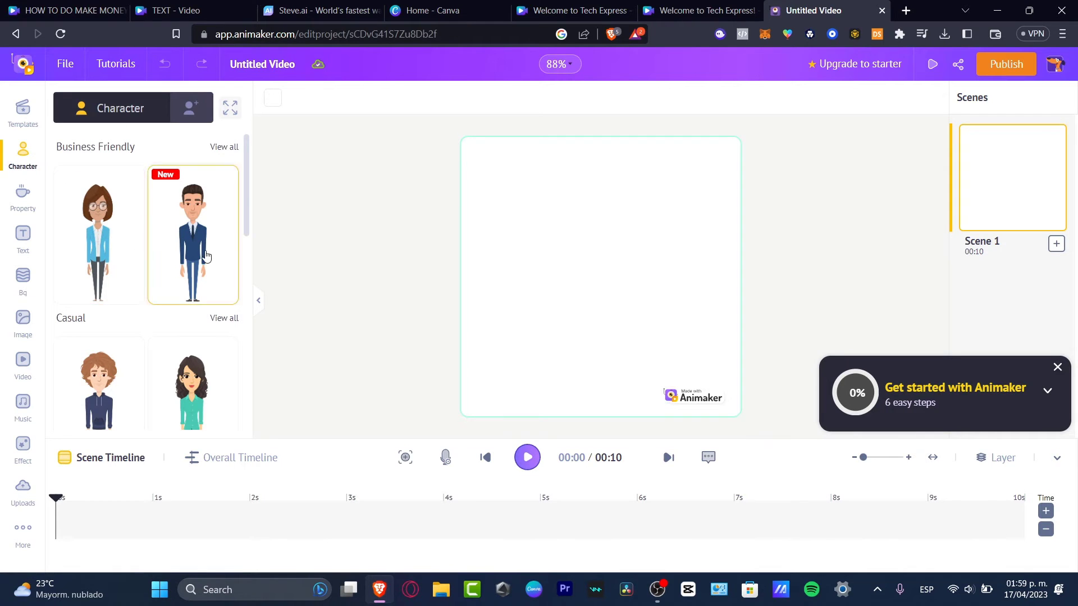
scroll(204, 252, "down", 3)
scroll(206, 258, "up", 3)
left_click(222, 319)
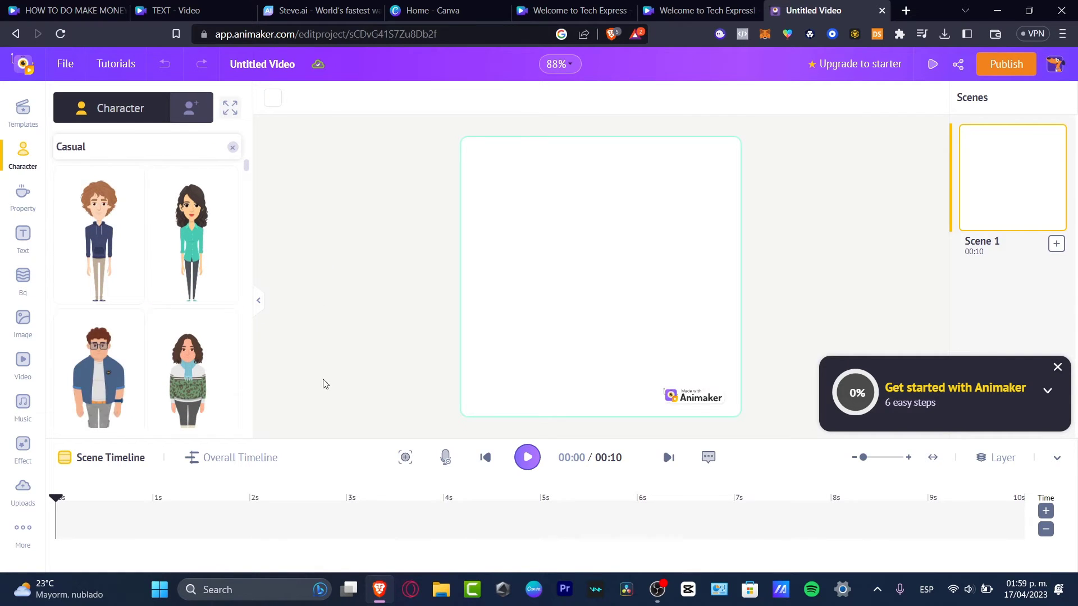
scroll(211, 397, "down", 3)
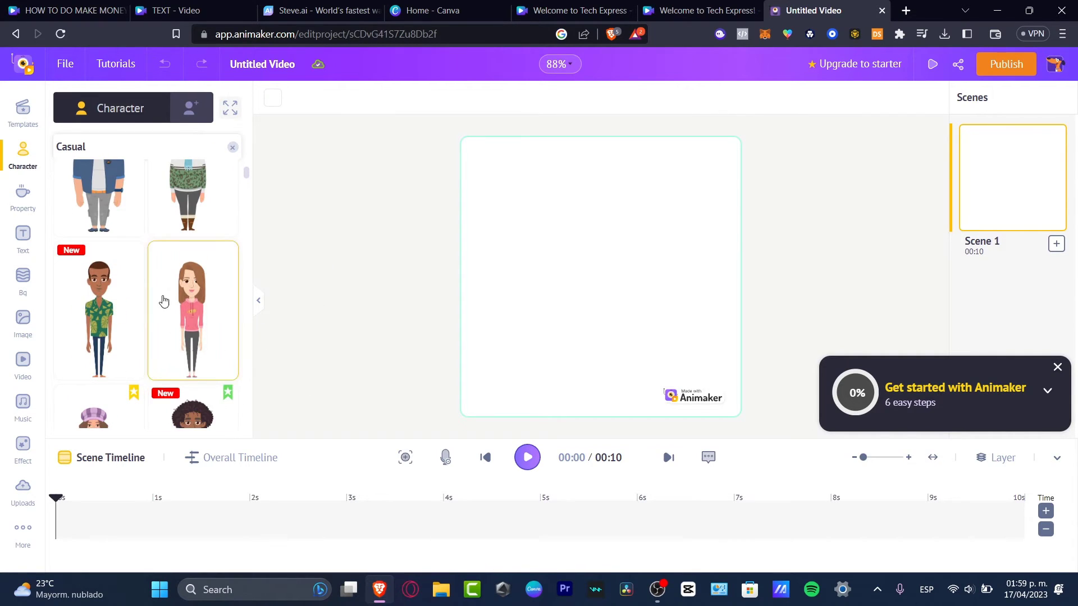
left_click(185, 289)
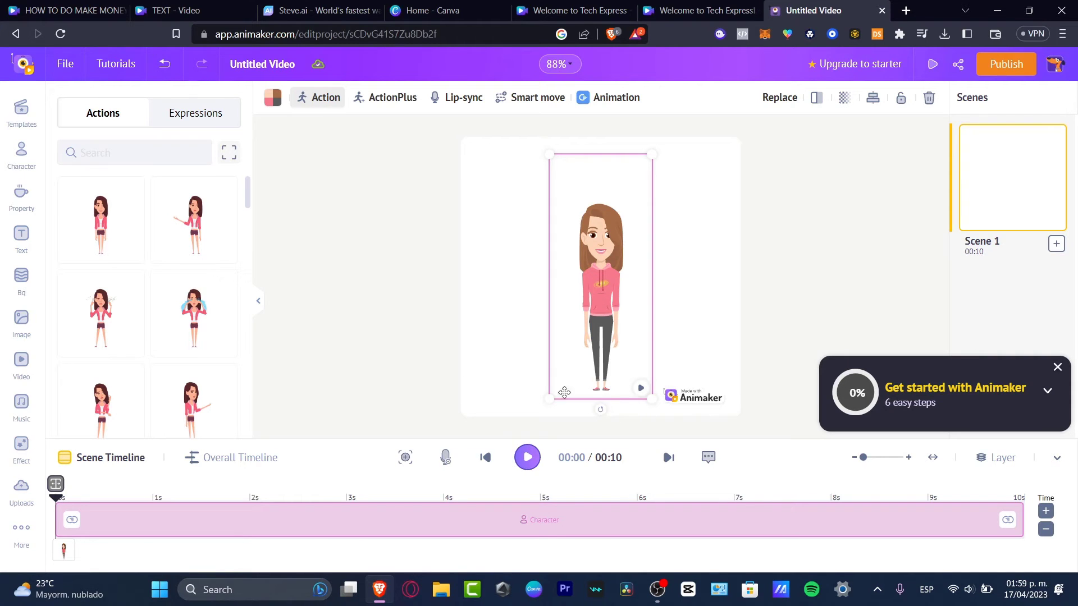
- View the premium plans for removing the Animaker watermark and close them
left_click(691, 398)
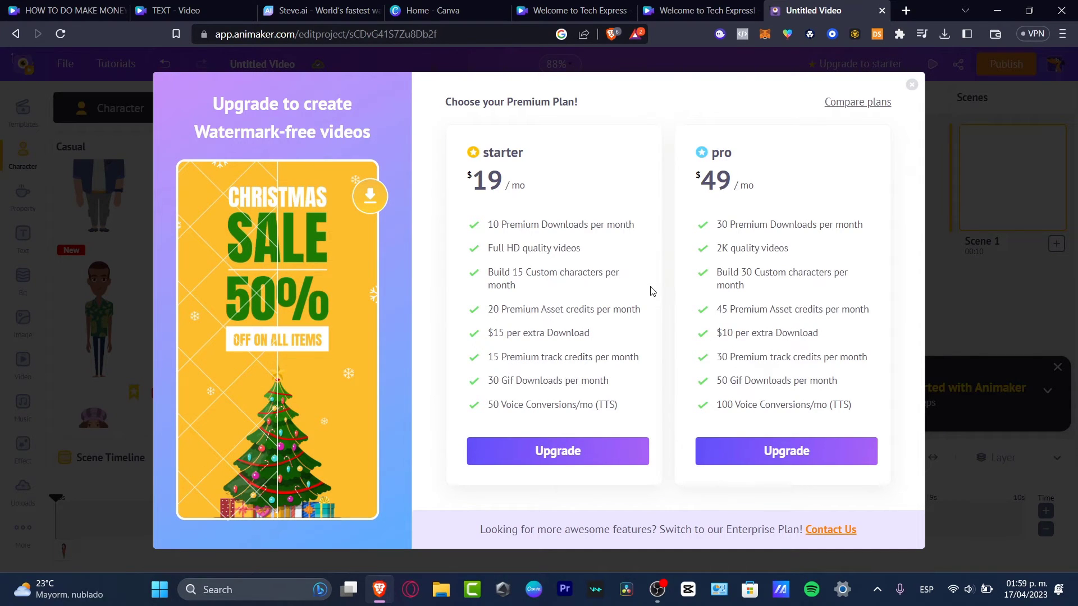
left_click(914, 86)
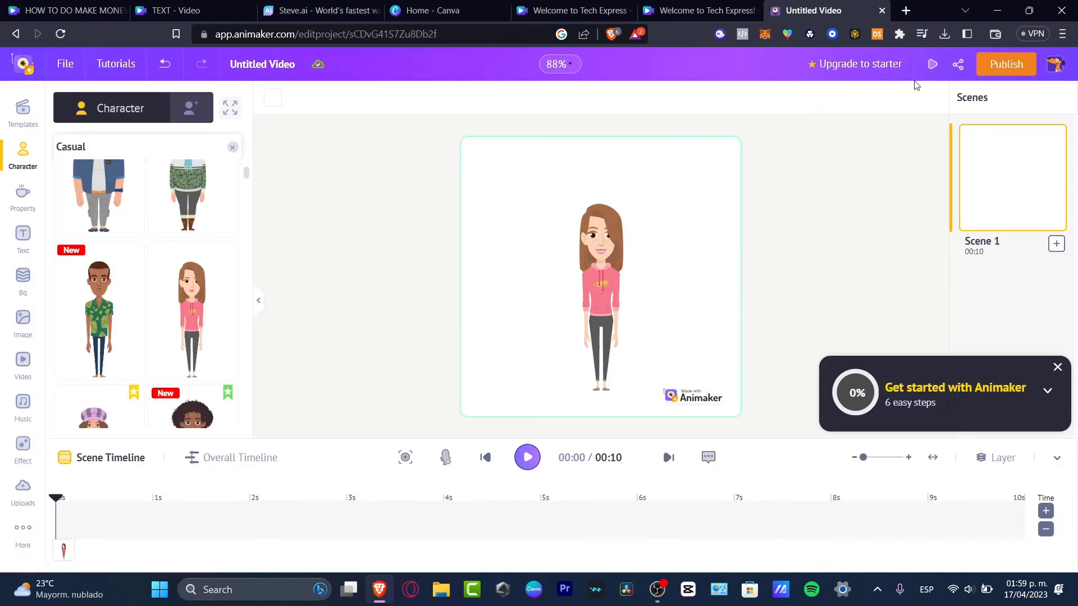
- Enlarge the character so it fills the scene's height, with the lower legs extending past the bottom edge
left_click(612, 346)
left_click_drag(608, 323, 579, 383)
left_click_drag(622, 215, 600, 251)
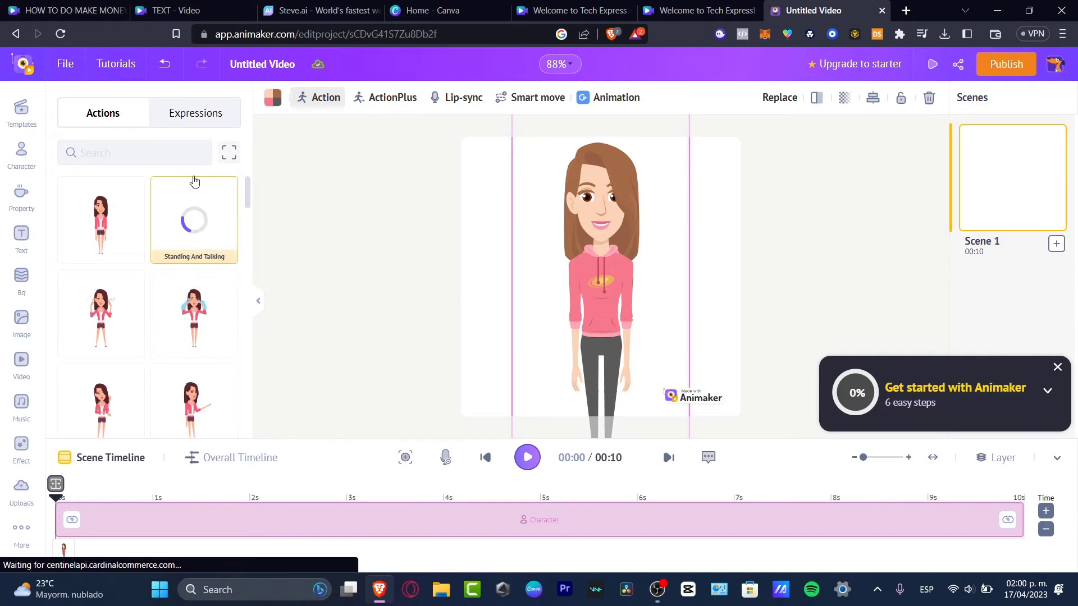
- Give the character the star-eyed smiling expression and set its action to Standing And Crying
left_click(205, 114)
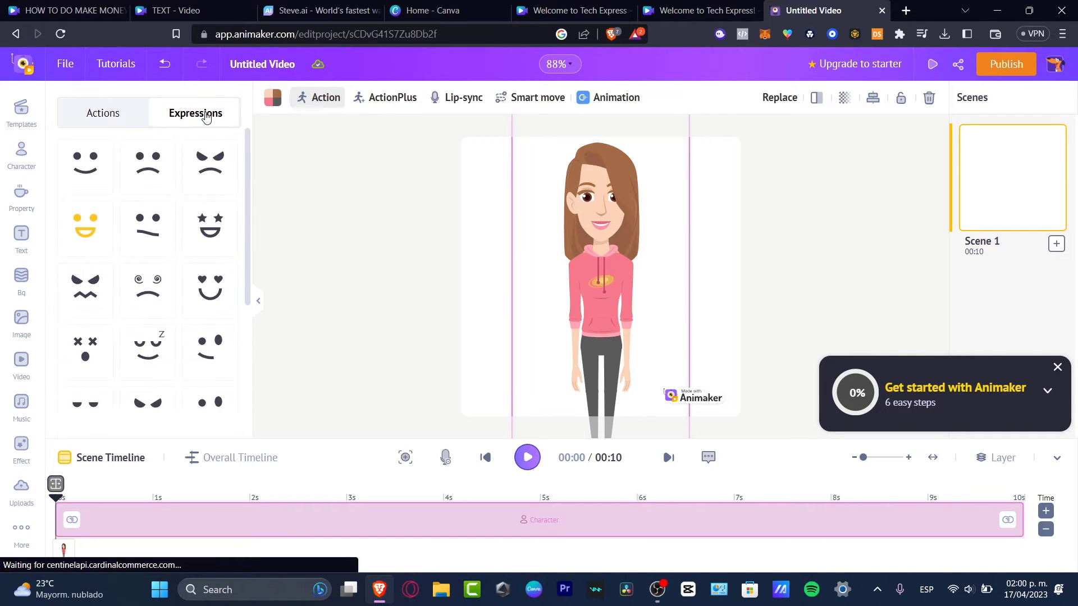
left_click(210, 227)
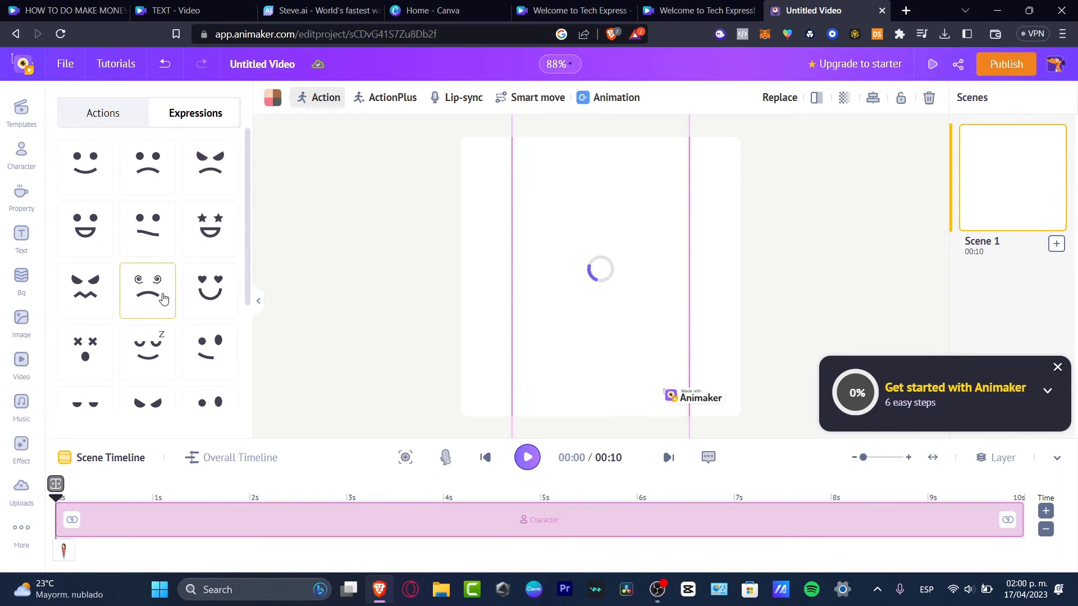
left_click(133, 117)
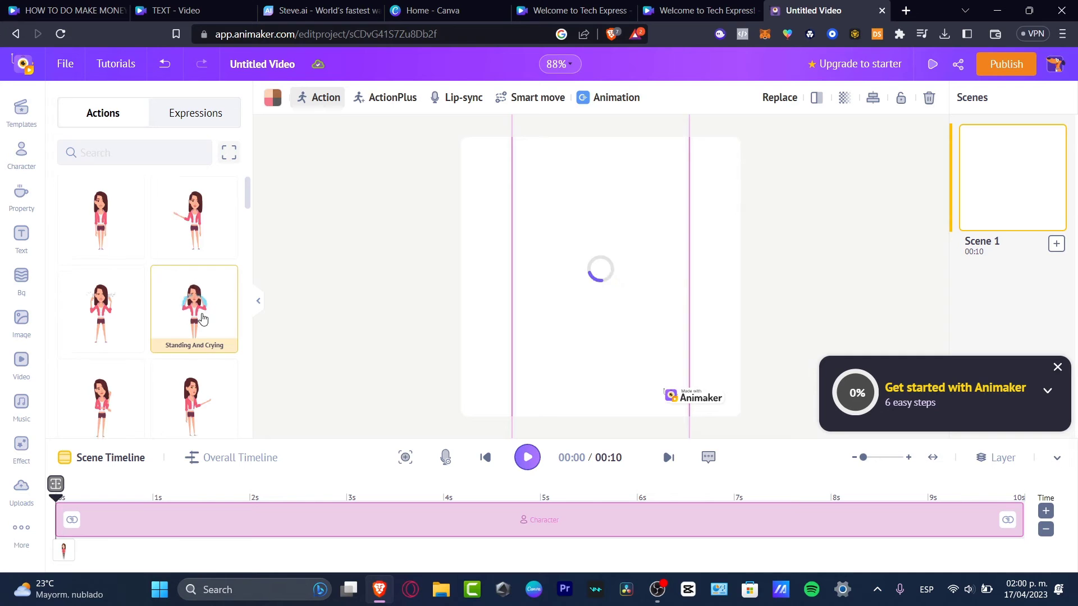
scroll(203, 319, "down", 3)
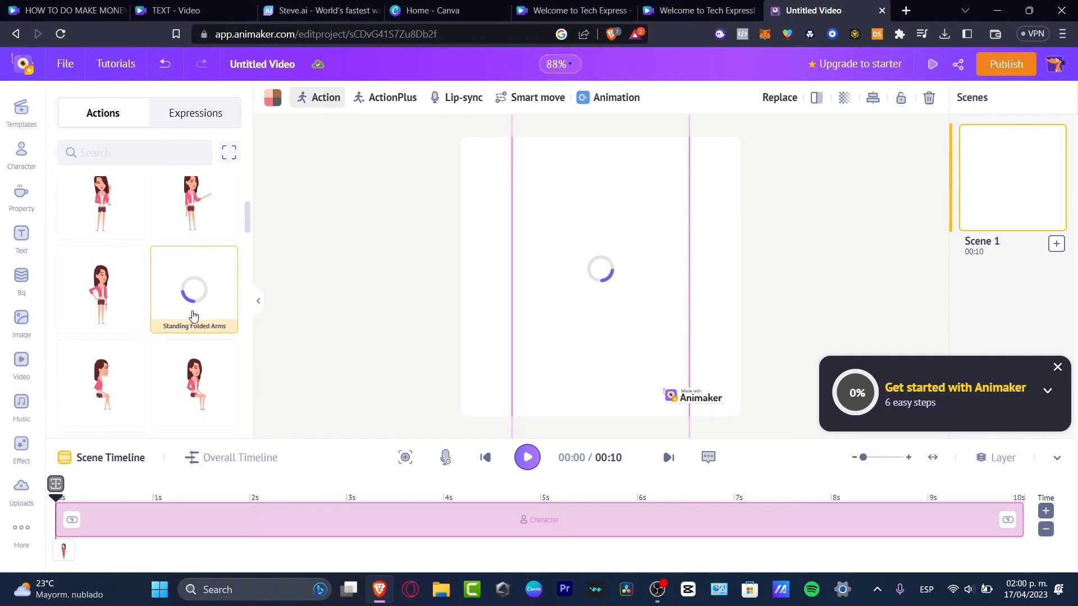
scroll(193, 316, "up", 1)
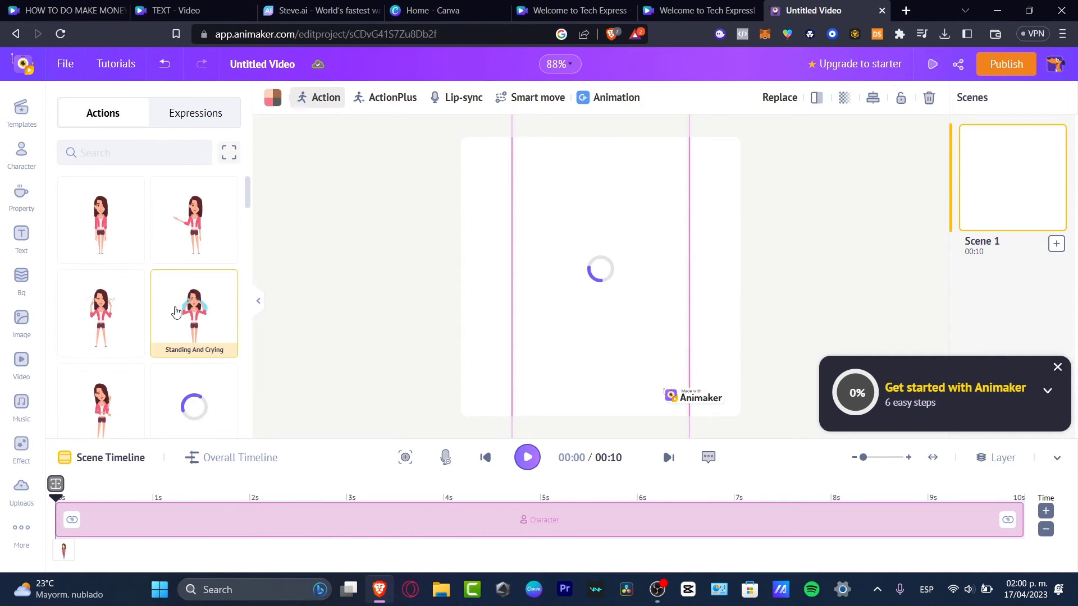
scroll(191, 353, "down", 2)
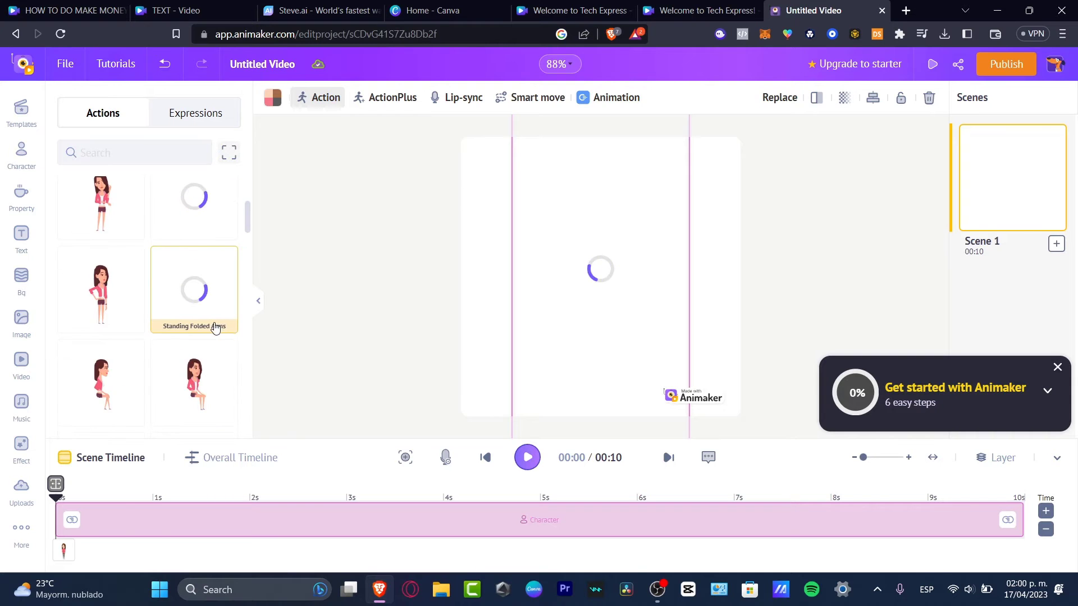
scroll(212, 323, "up", 2)
- Preview the scene and shorten the character's clip on the timeline to about 7 seconds
left_click(528, 458)
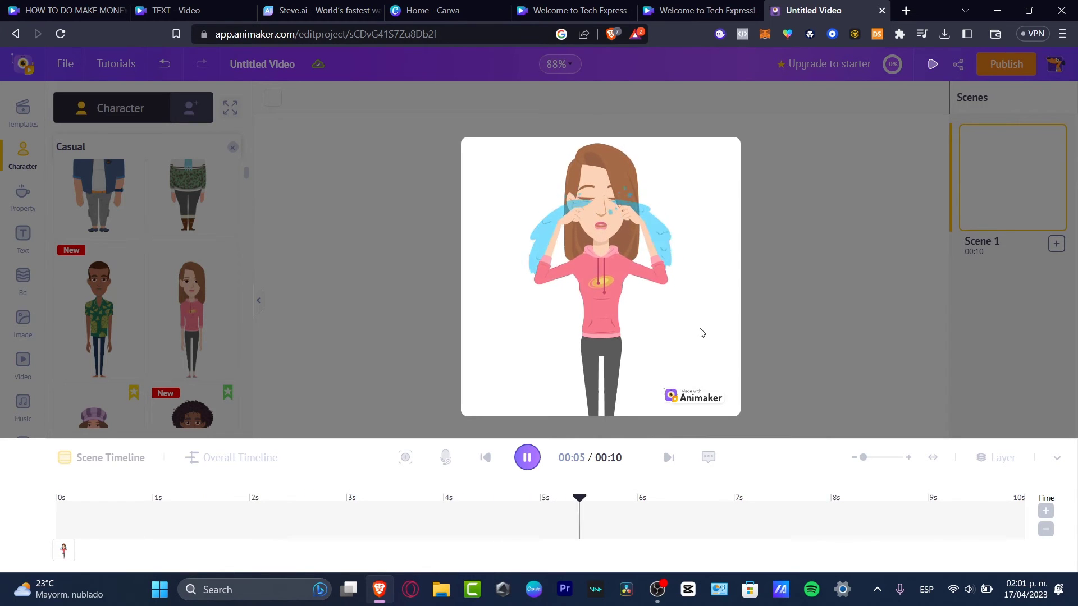
left_click(526, 457)
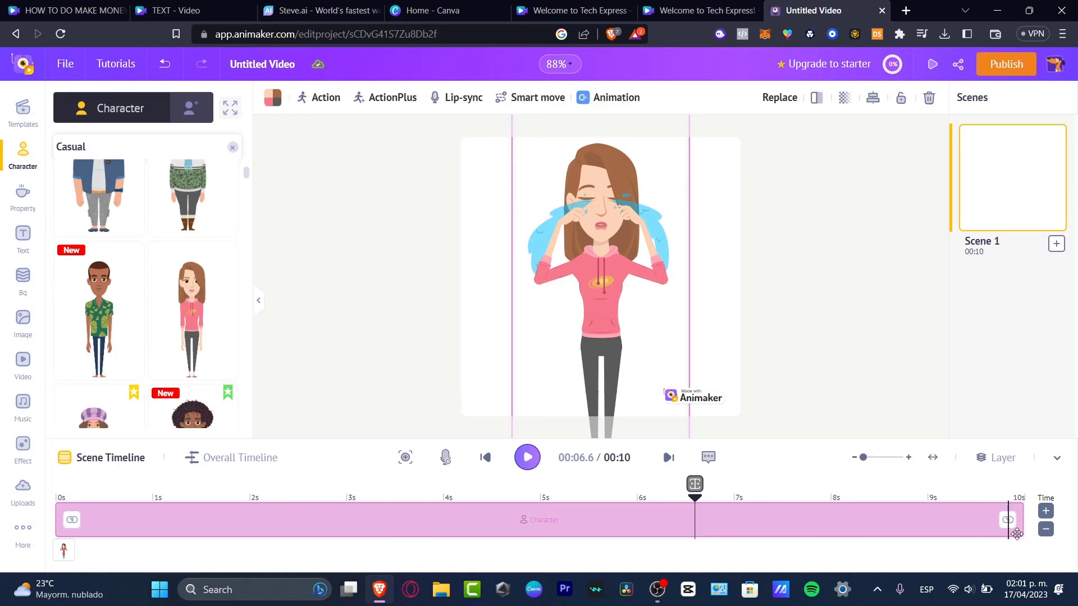
left_click_drag(1023, 520, 733, 526)
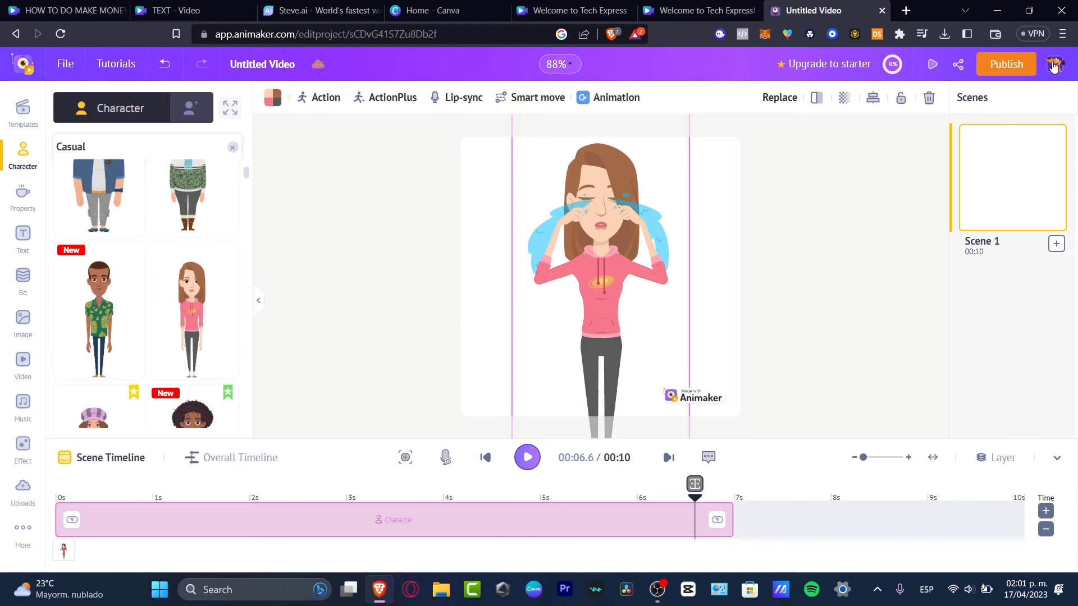
- Publish the Animaker project by downloading it as an MP4 video
left_click(1005, 64)
left_click(913, 140)
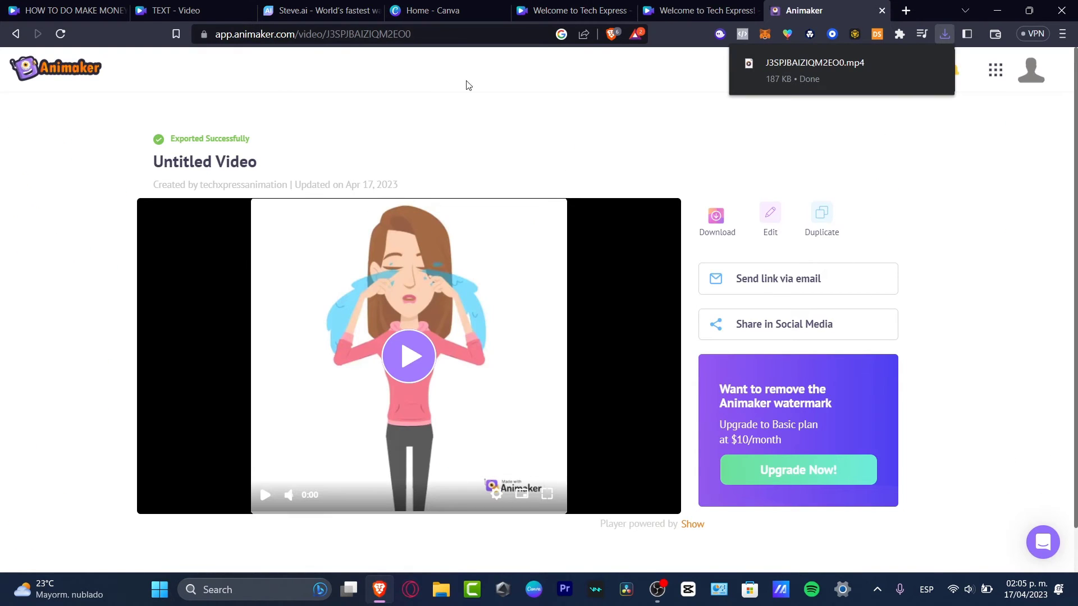
- Switch to the "Welcome to Tech Express!" Canva design and upload the downloaded crying-character video onto the "STEP 1" page
left_click(693, 10)
left_click(611, 5)
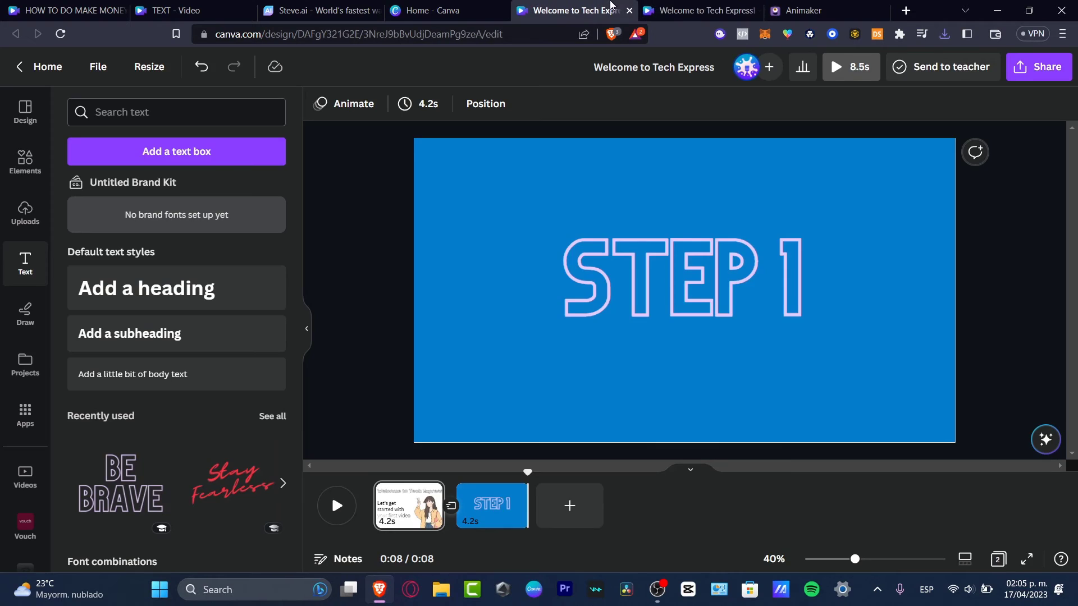
left_click(702, 10)
key("Escape")
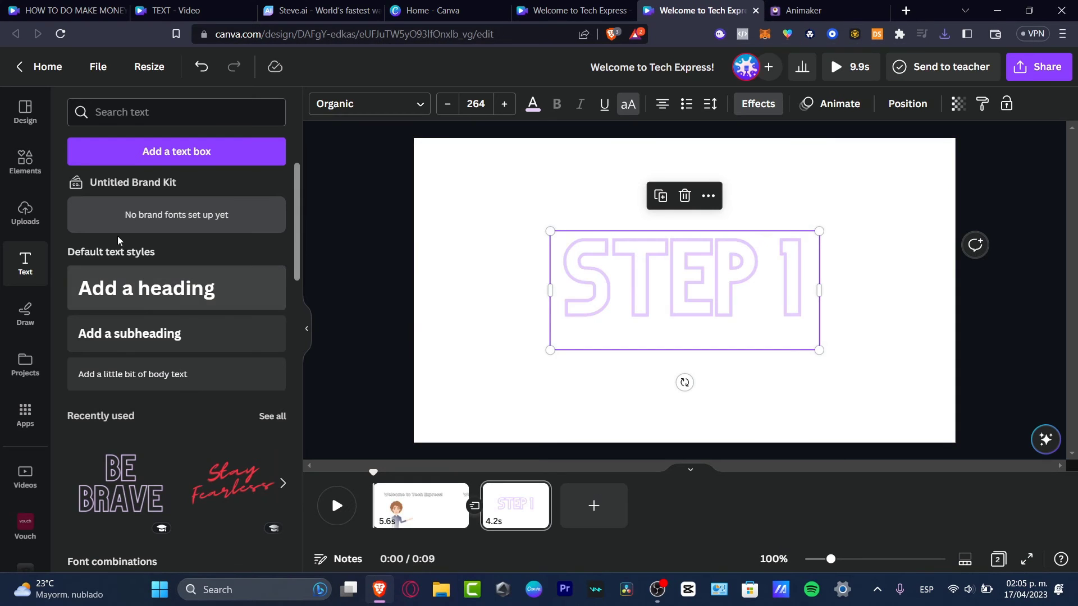
left_click(24, 212)
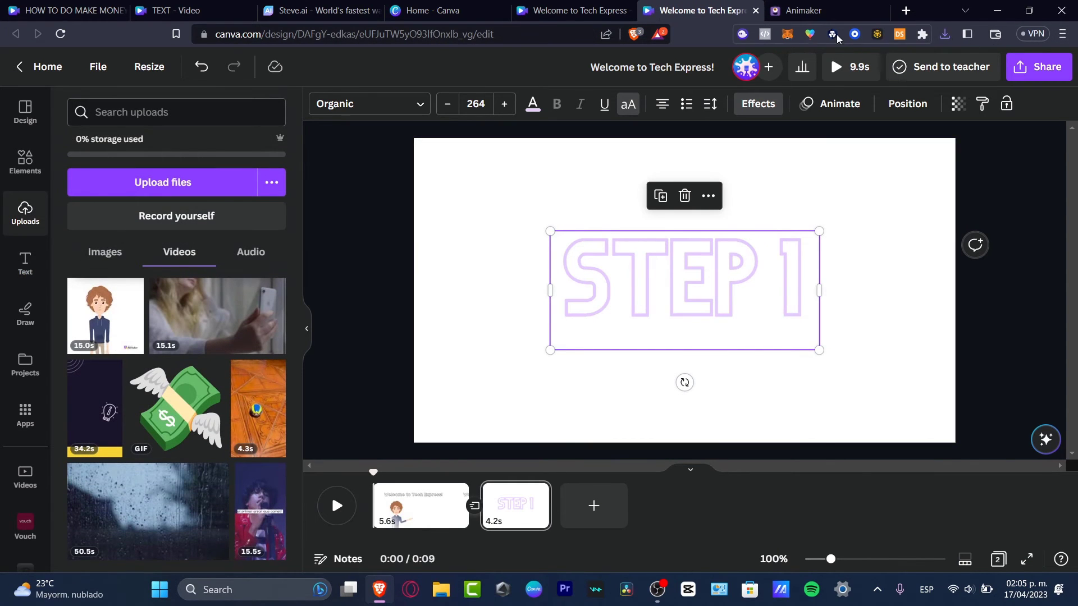
left_click(945, 34)
left_click_drag(809, 100, 857, 414)
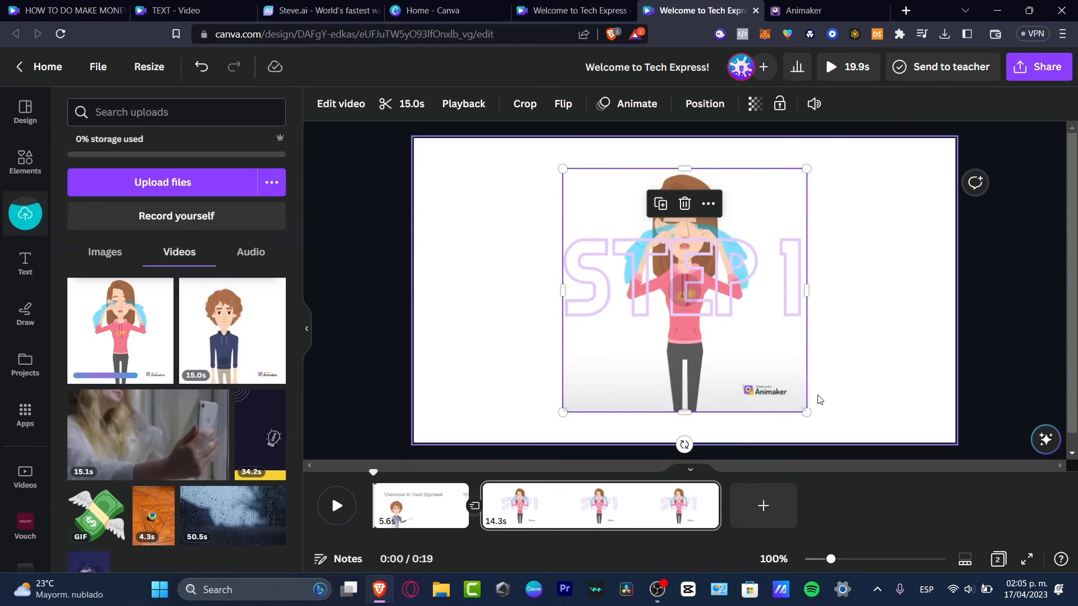
- Add a blank third page and move the crying-character video from the "STEP 1" page to its lower-left area
left_click(763, 506)
left_click(601, 505)
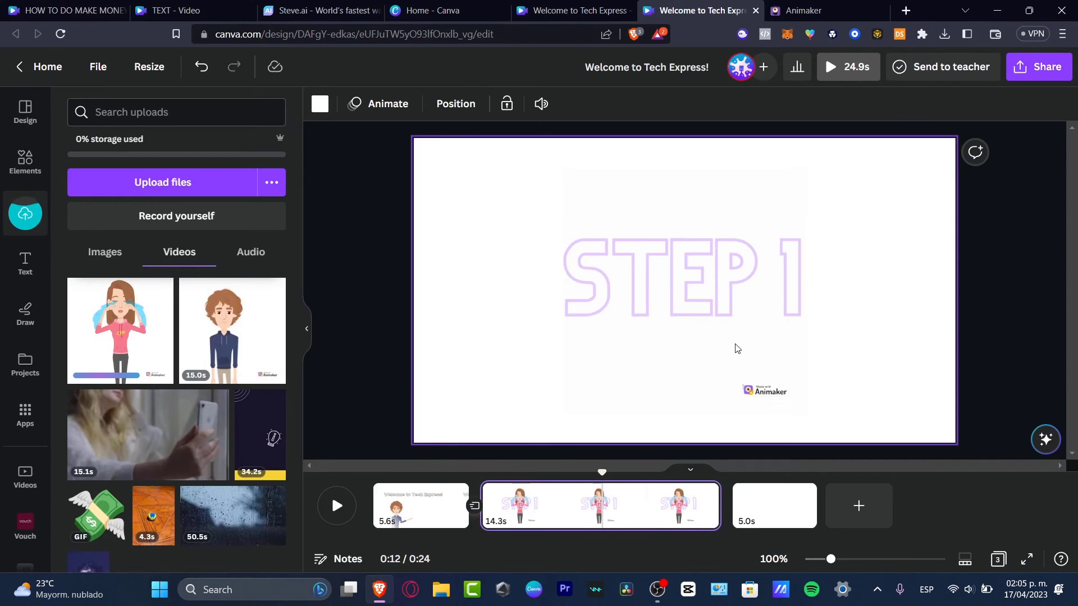
left_click(733, 375)
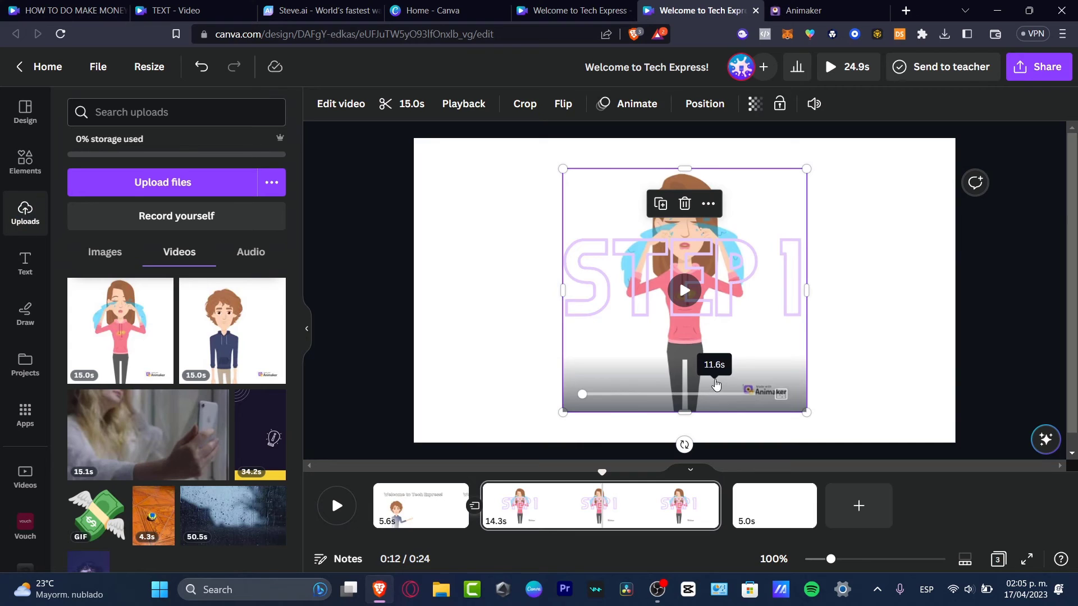
key("ctrl+x")
left_click(622, 514)
key("ctrl+v")
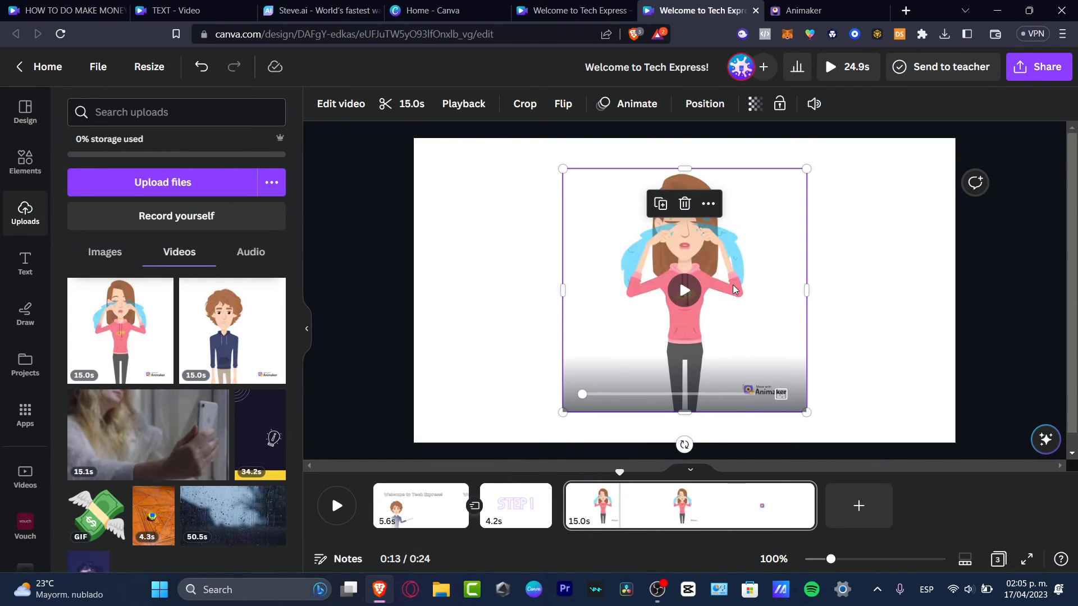
left_click_drag(733, 290, 631, 344)
left_click(979, 291)
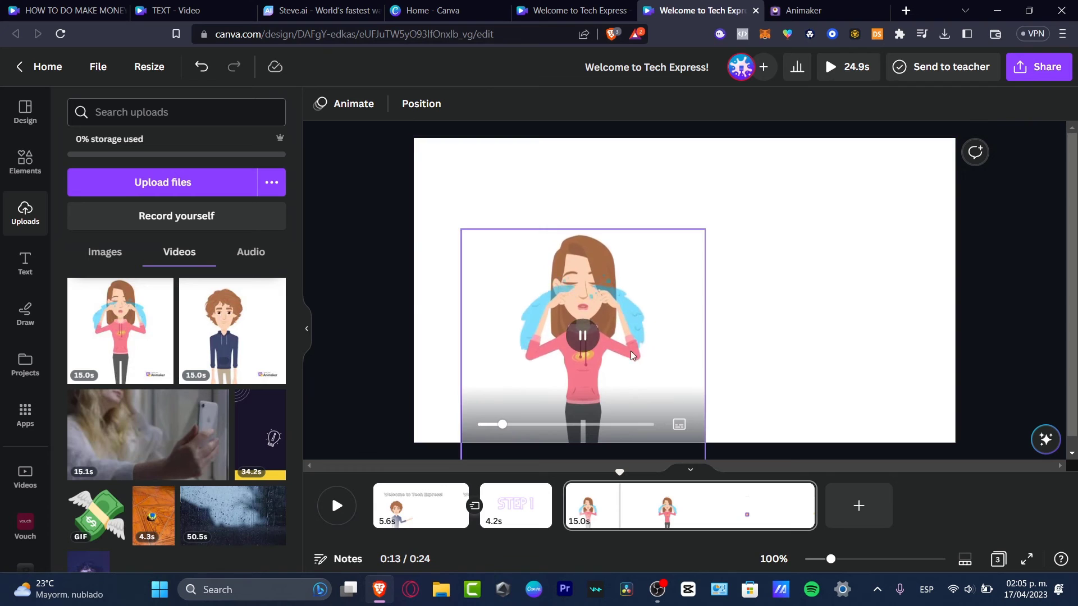
- Increase the Typewriter animation speed of the "Let's start to make our first video" text on the first page
left_click(710, 367)
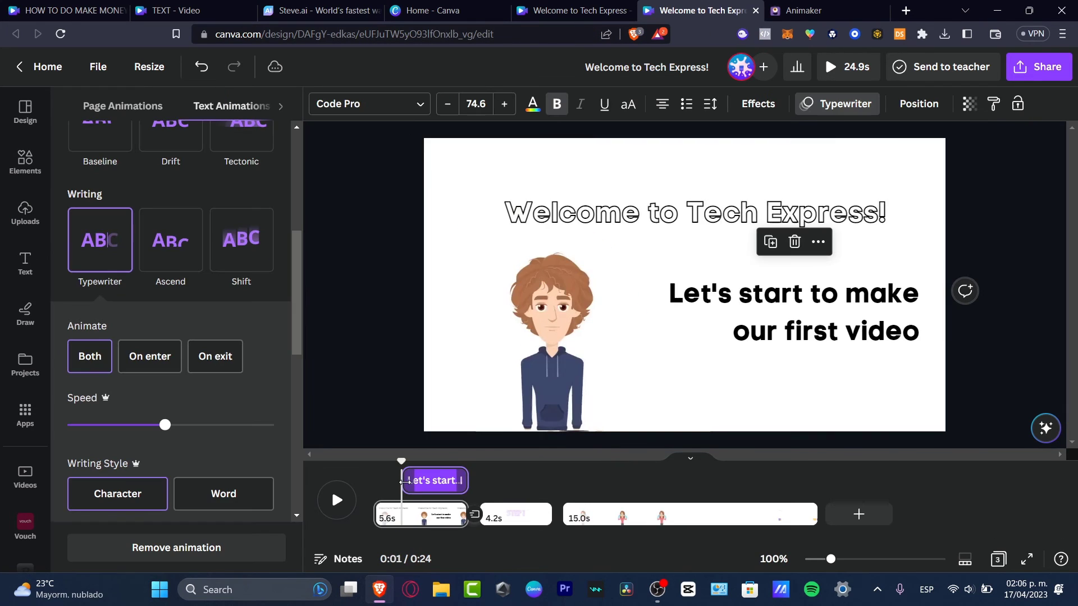
left_click_drag(164, 425, 247, 429)
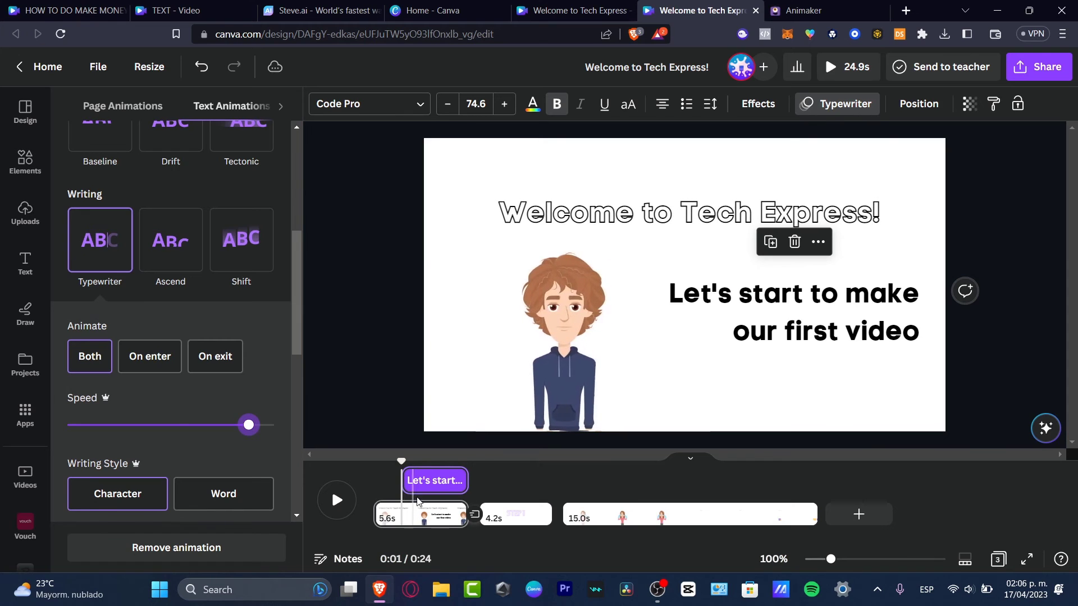
- Check the animation settings of the "Welcome to Tech Express!" text and play the first page from near its start
left_click(649, 208)
left_click(233, 430)
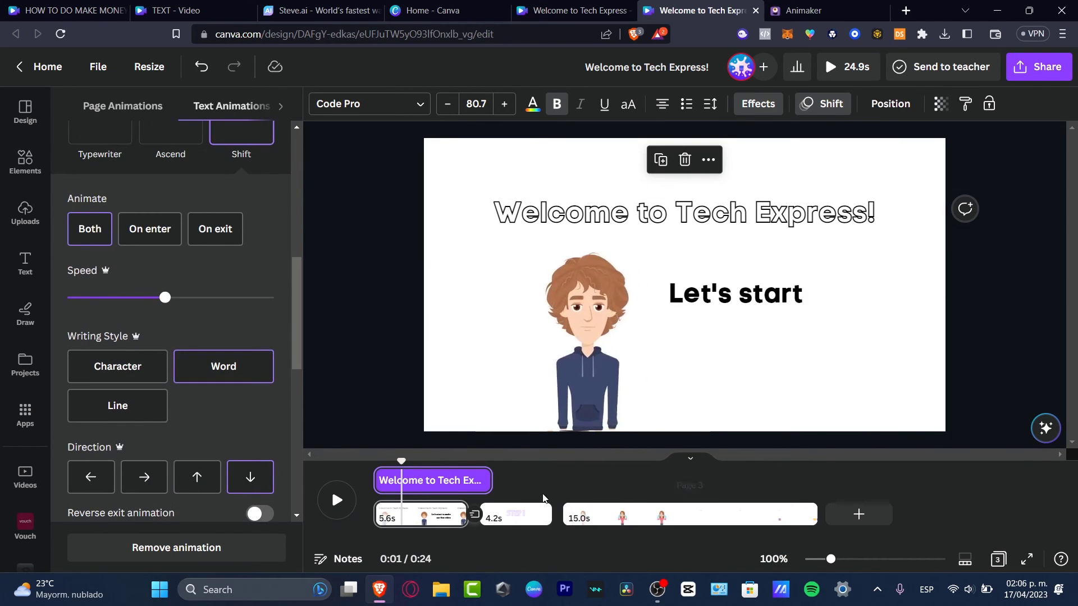
left_click(354, 474)
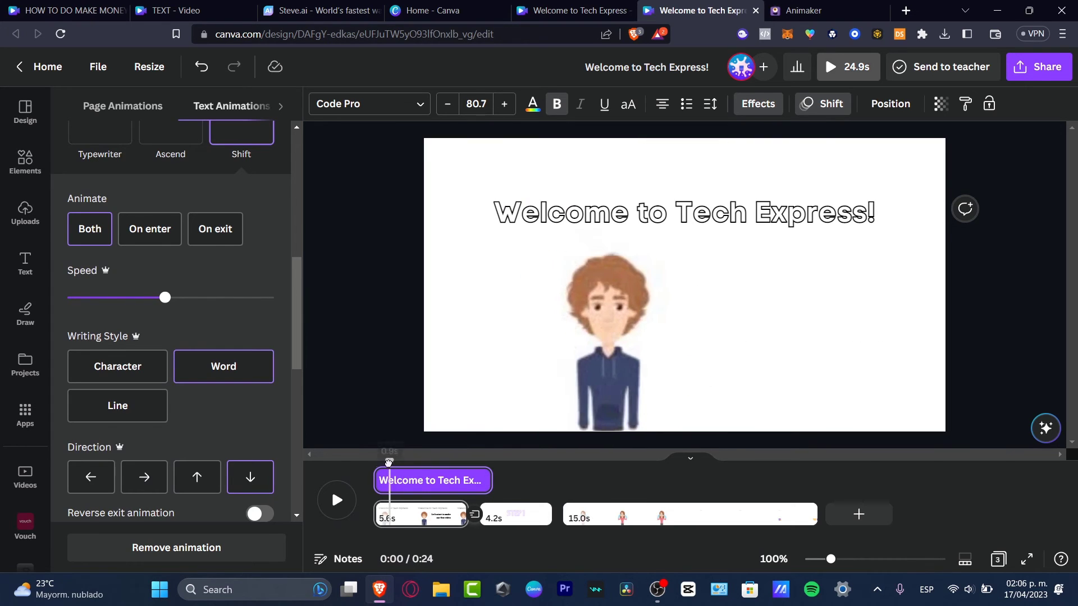
left_click(337, 499)
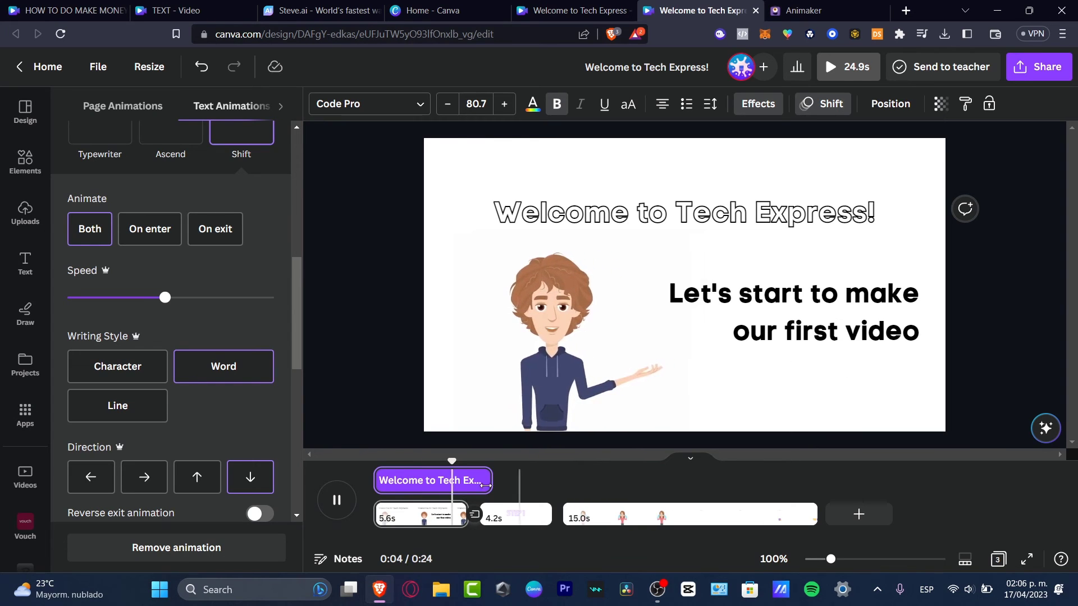
- Shorten the "STEP 1" page to 2.9 seconds and add a Flow transition between it and the third page
left_click(512, 511)
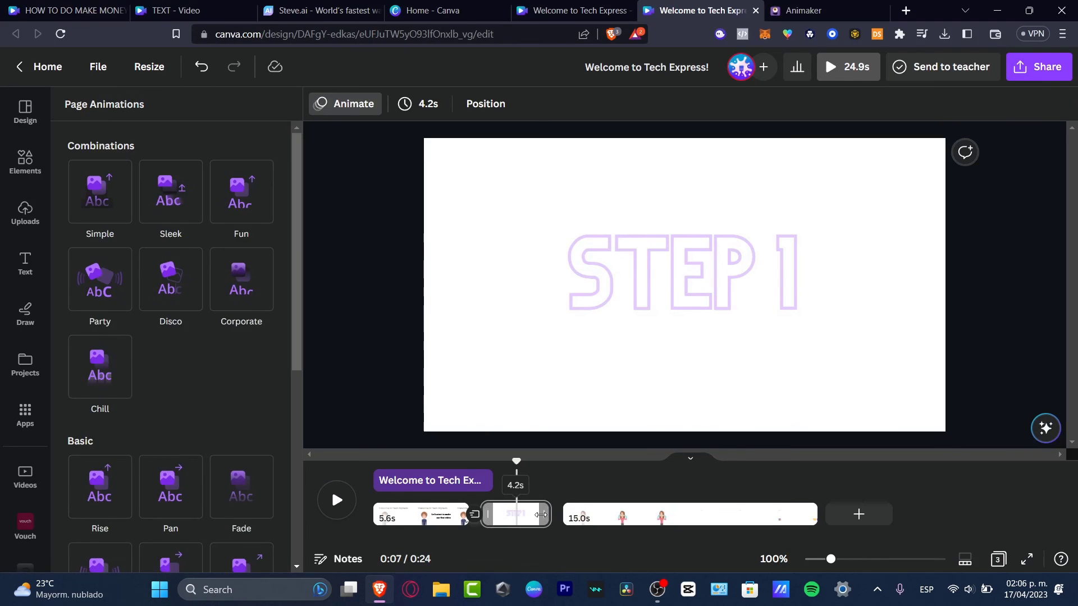
left_click_drag(533, 516, 527, 516)
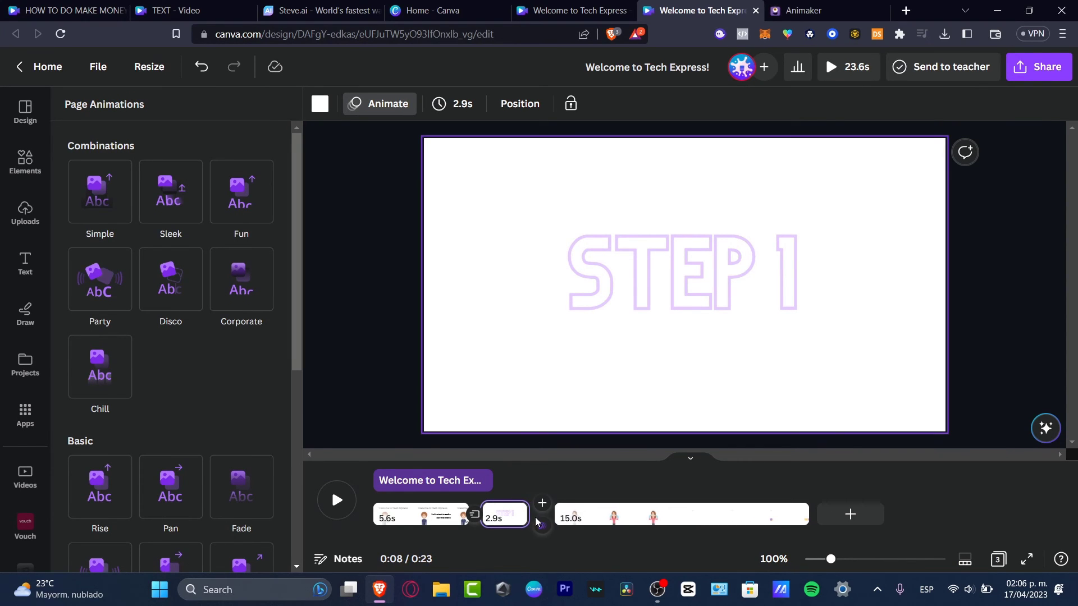
left_click(544, 527)
left_click(188, 373)
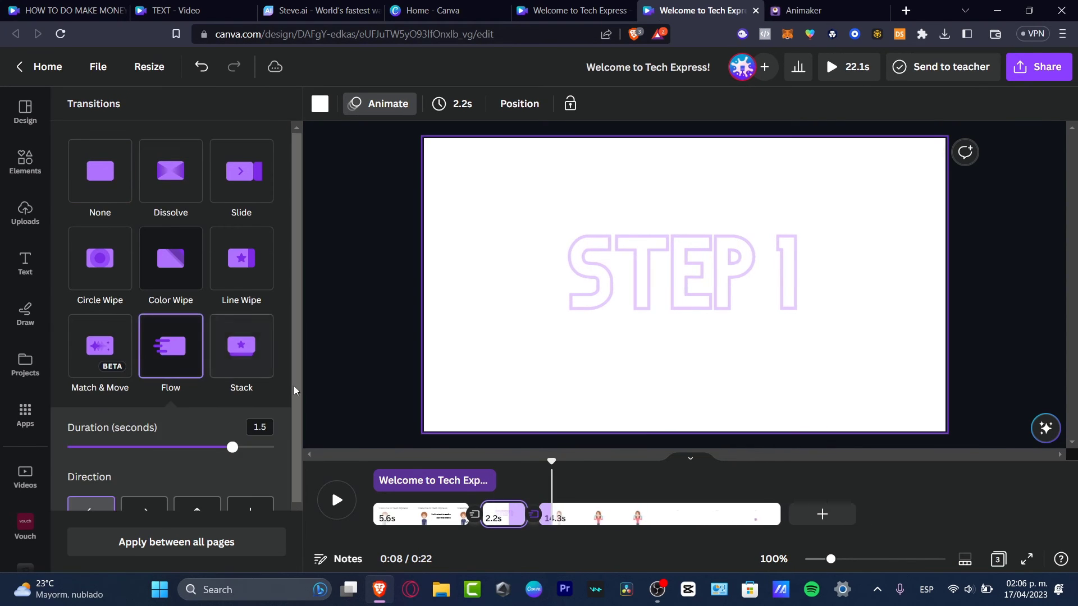
left_click(649, 502)
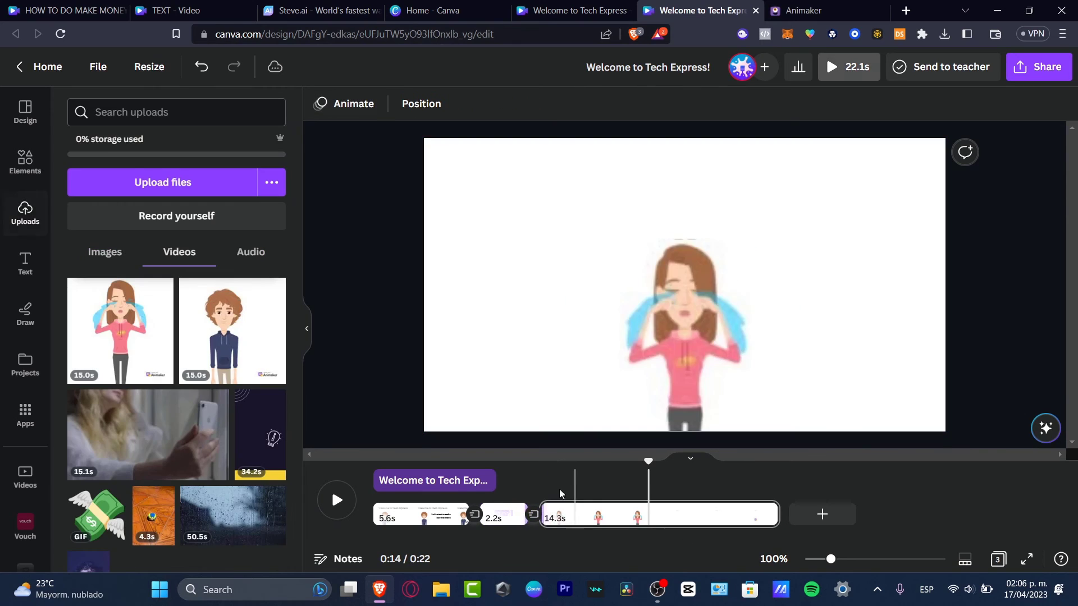
- Return to the start of the first page and search the elements for "CHILL" audio tracks
left_click(377, 481)
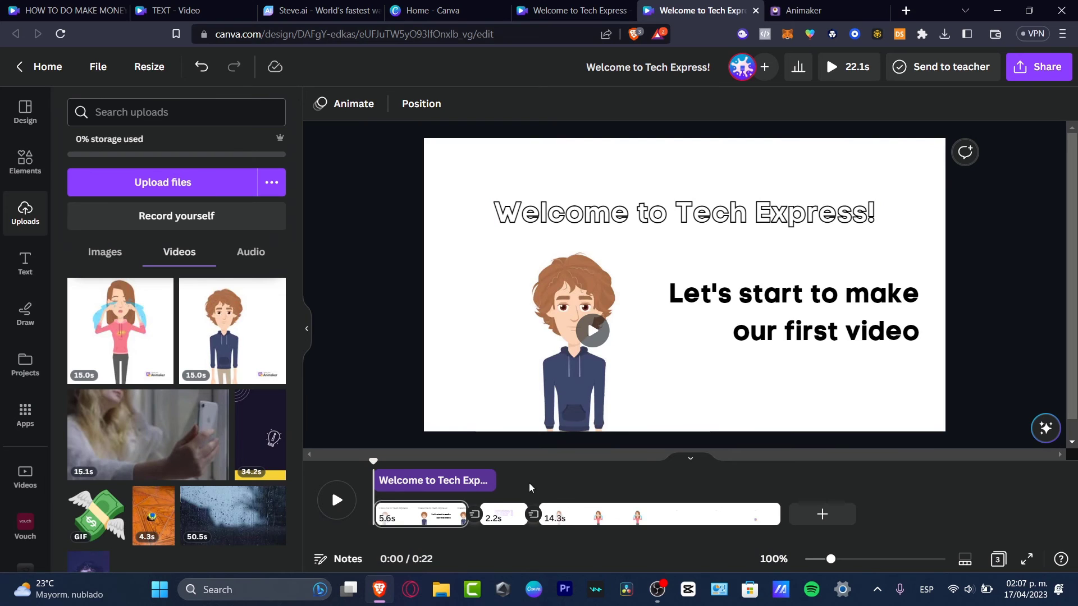
left_click(25, 162)
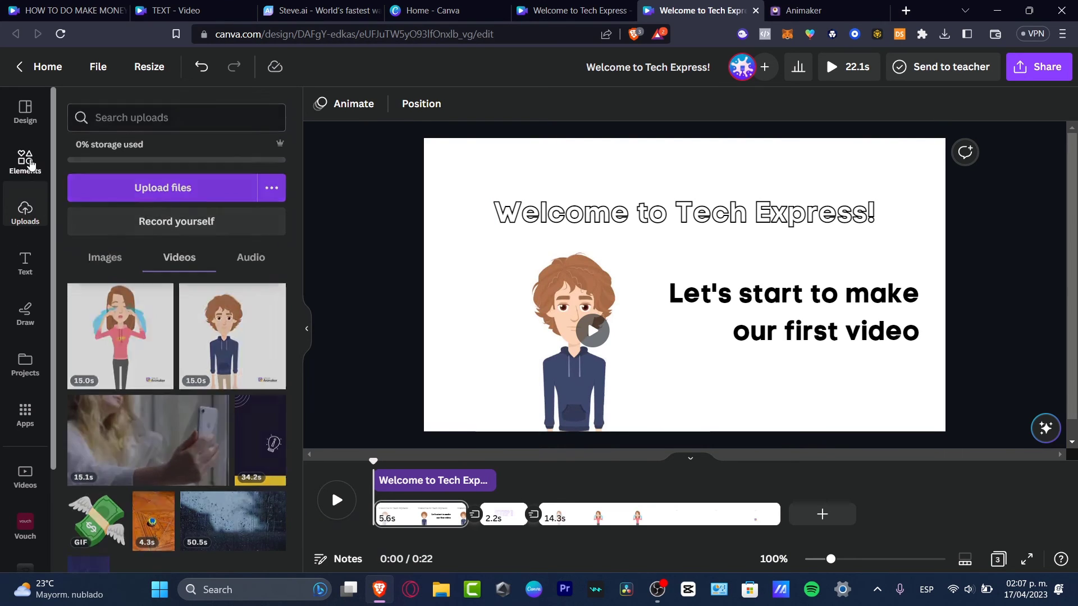
left_click(158, 115)
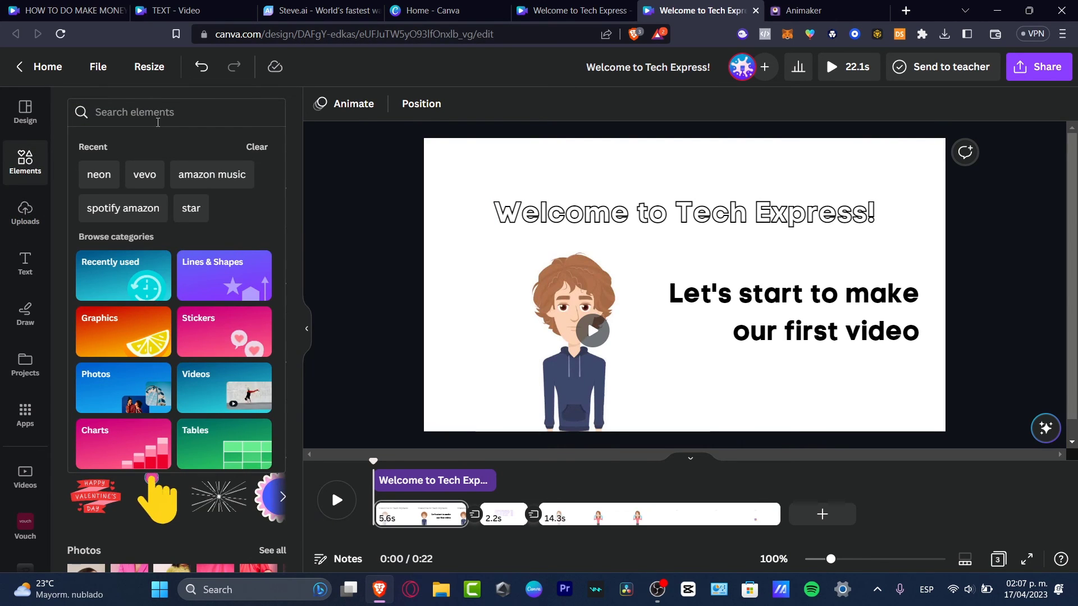
type("CHILL")
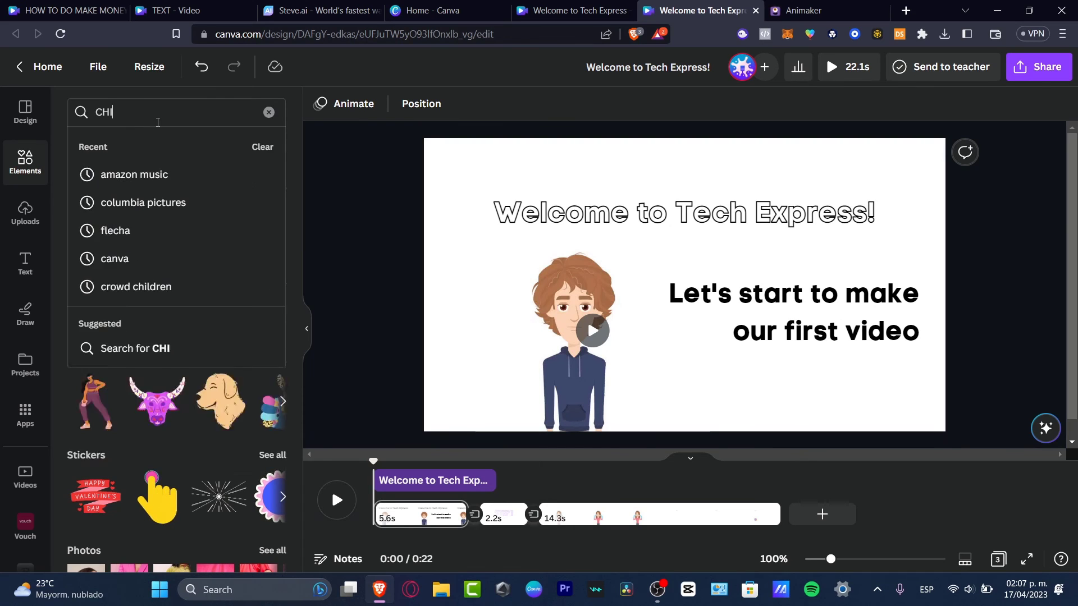
key("Return")
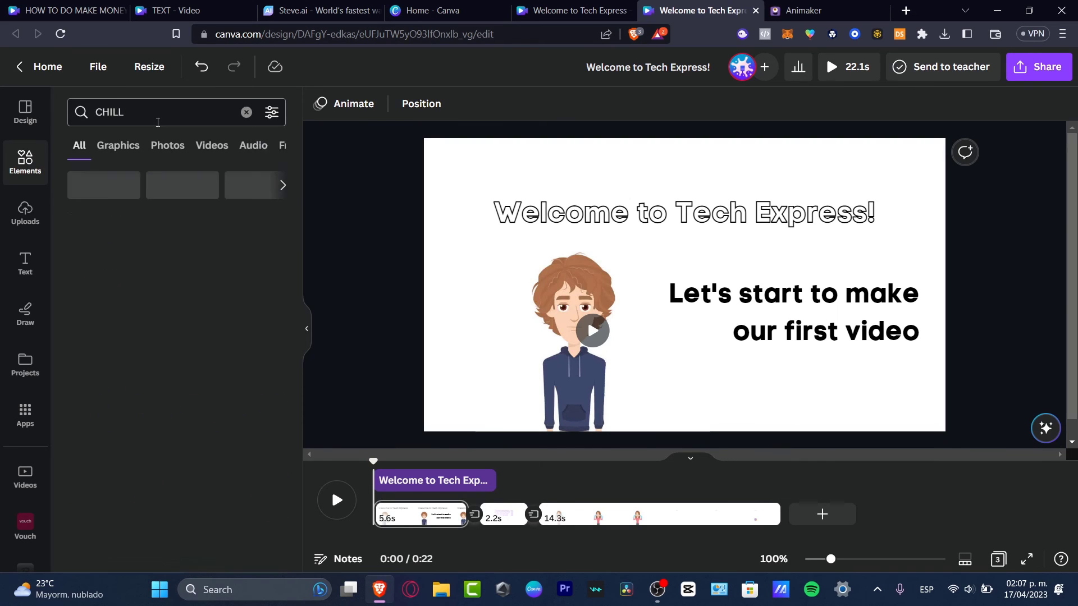
left_click(254, 149)
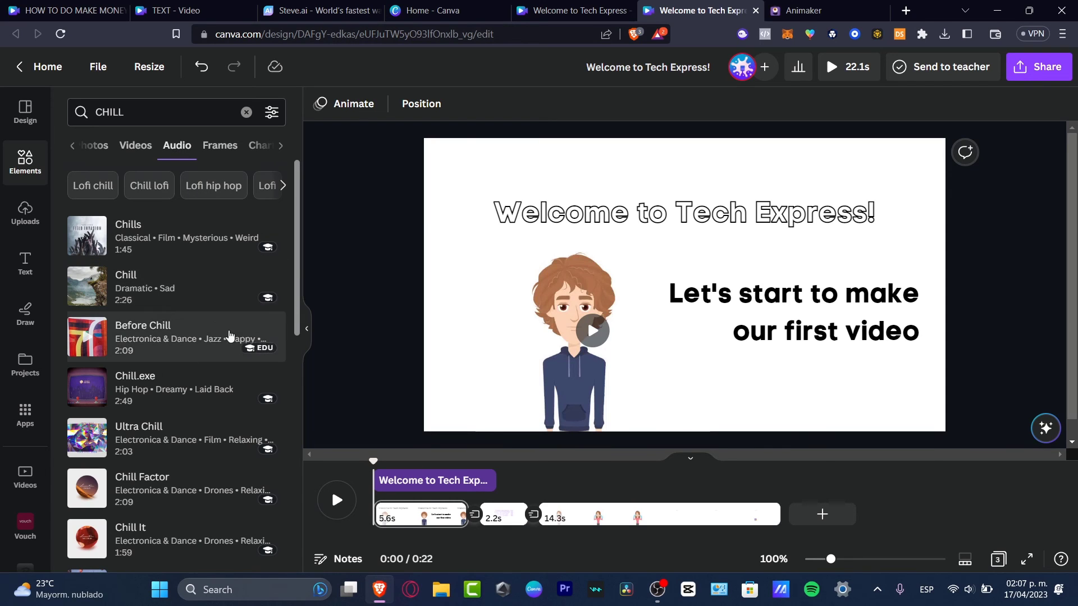
scroll(230, 351, "down", 4)
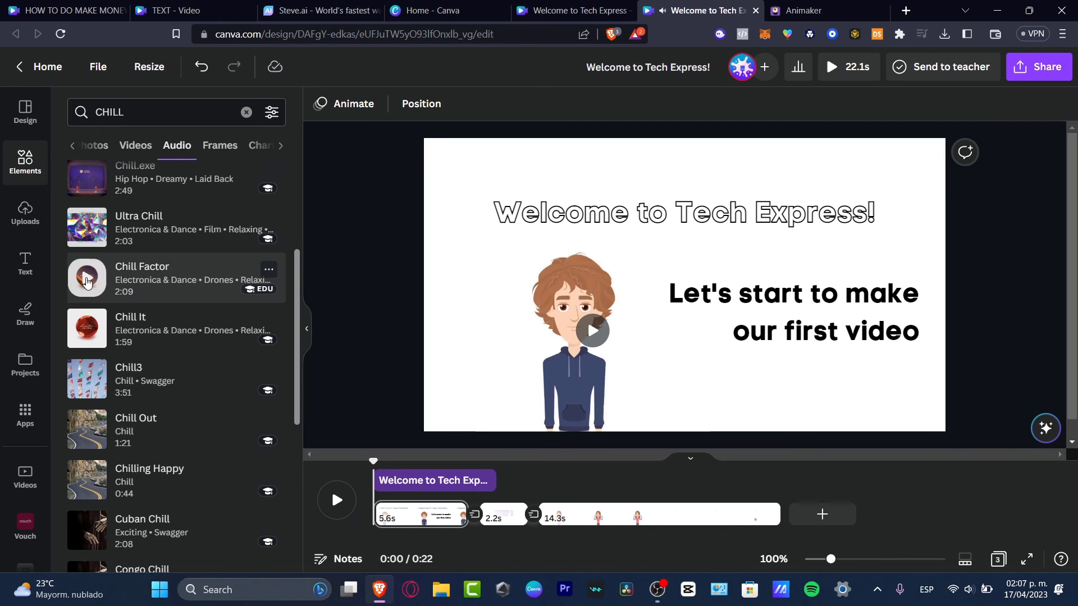
- Add the "Chill Factor" track to the timeline beneath the pages and play the video from the start of the track
left_click_drag(161, 298, 393, 513)
left_click(441, 521)
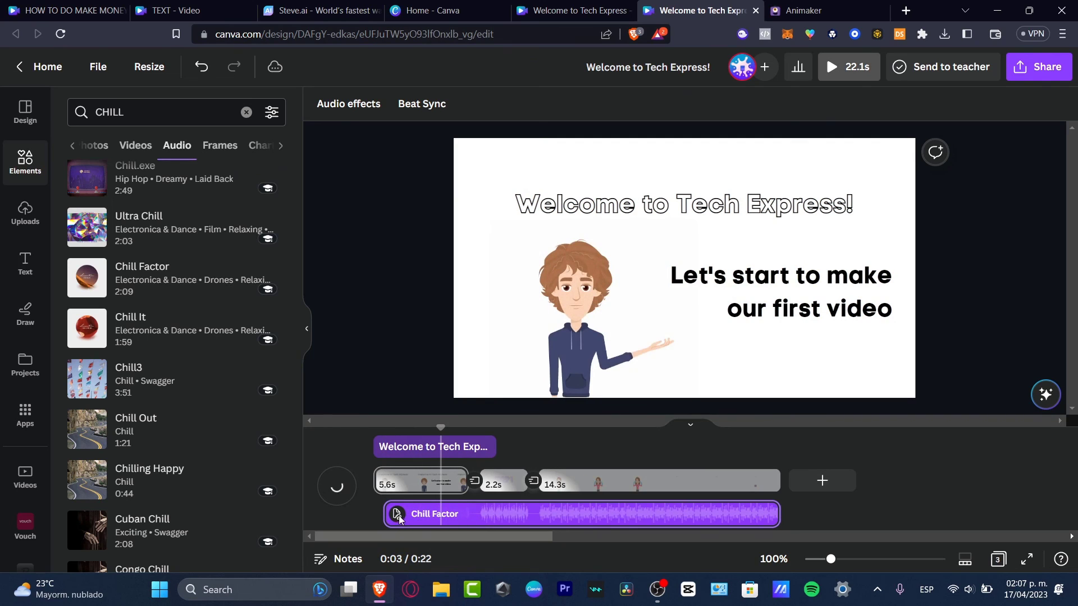
left_click(387, 520)
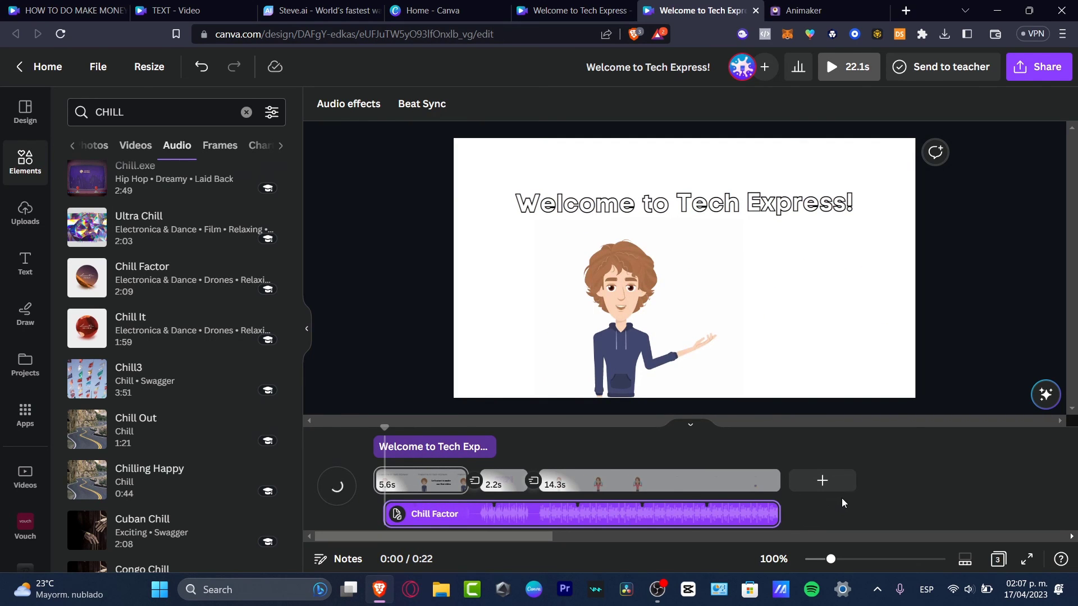
- Open the Audio app from the apps collection, look over its tracks, and return to the "CHILL" audio results
left_click(25, 415)
scroll(257, 360, "down", 7)
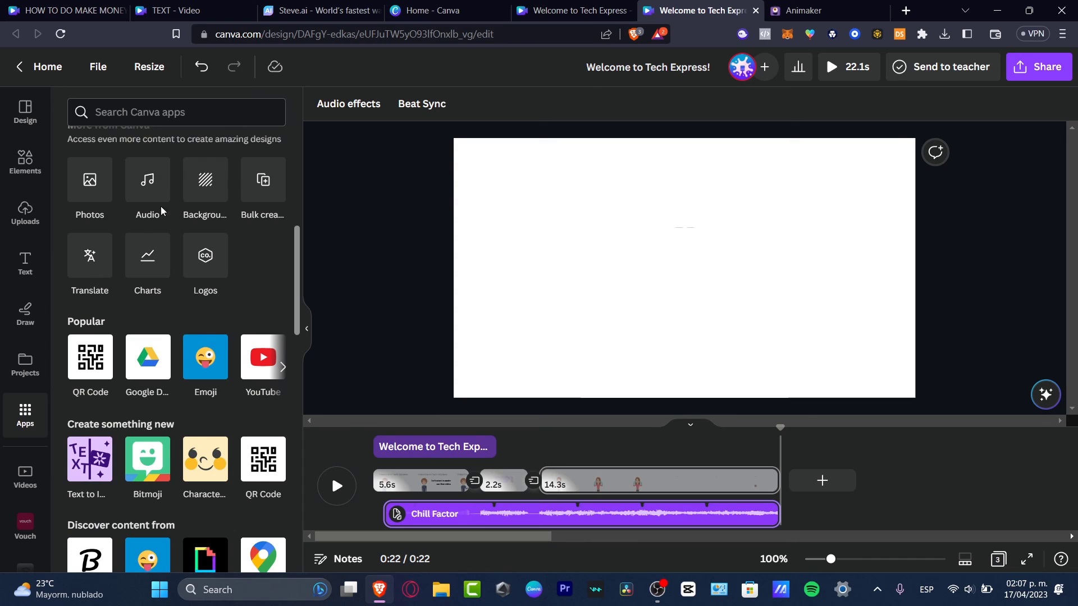
left_click(143, 191)
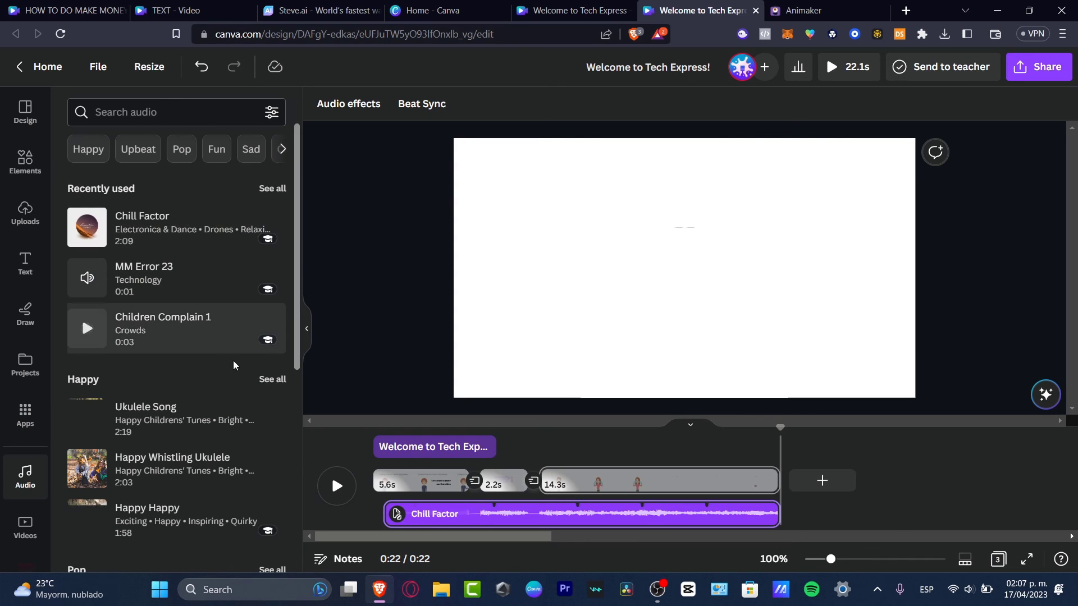
scroll(12, 253, "down", 3)
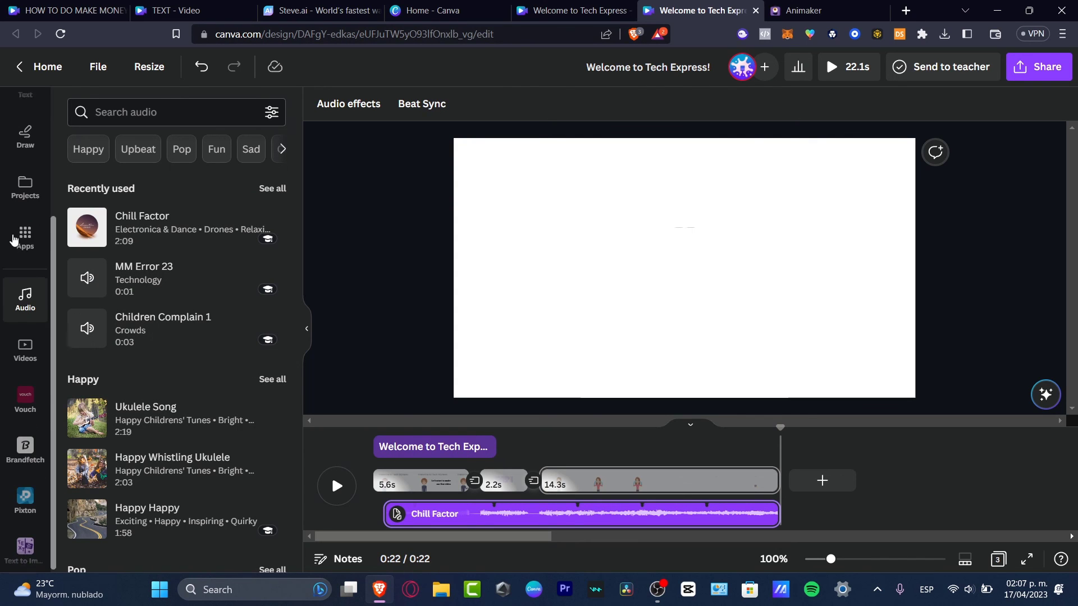
scroll(17, 197, "up", 3)
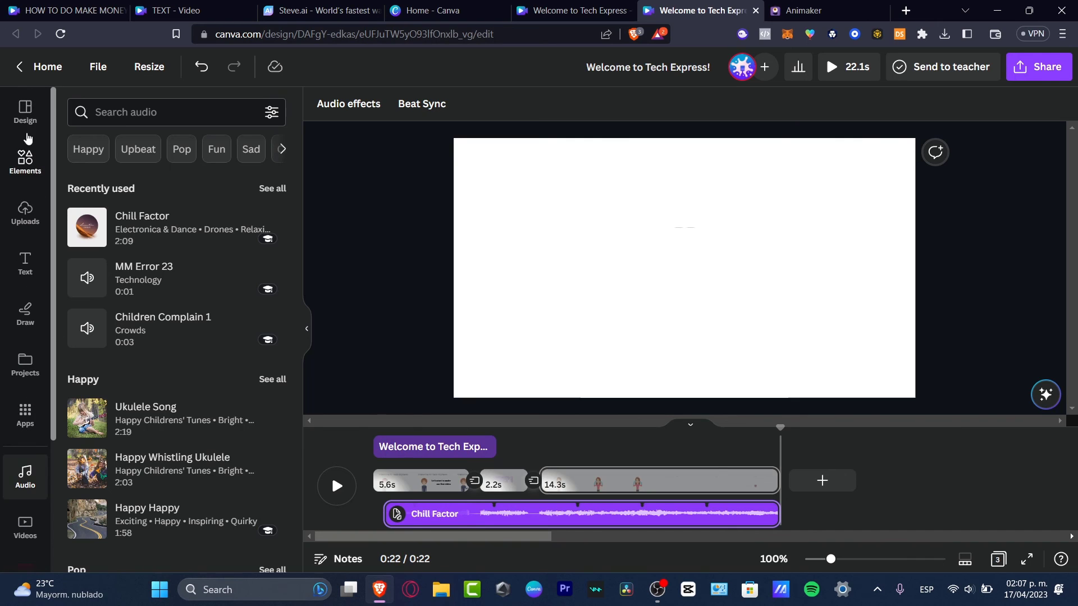
left_click(27, 140)
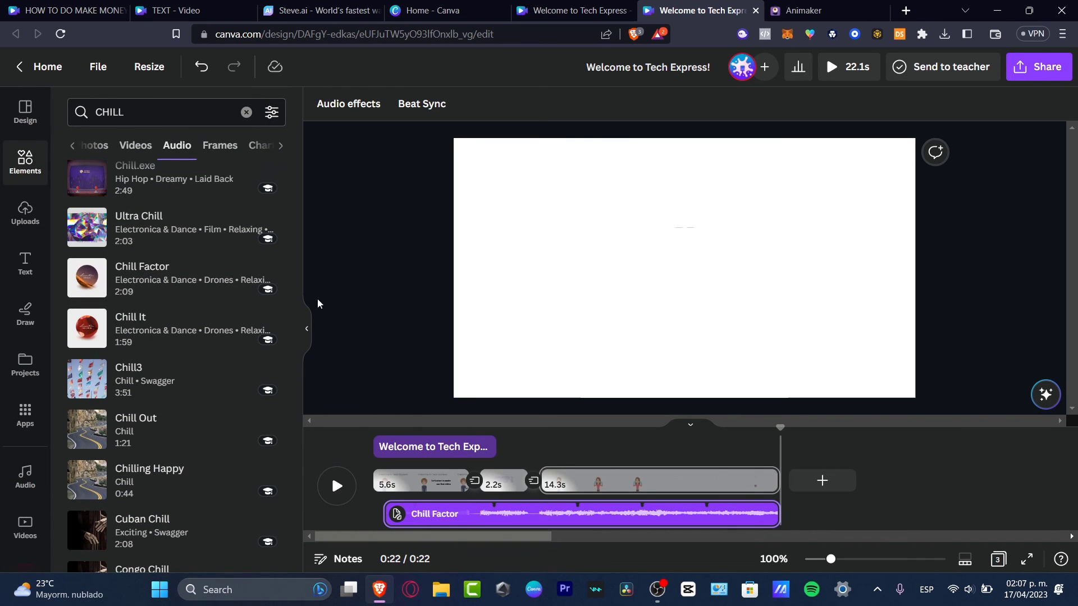
- Preview the start of the third page, and move the playhead back to the first page
left_click(551, 446)
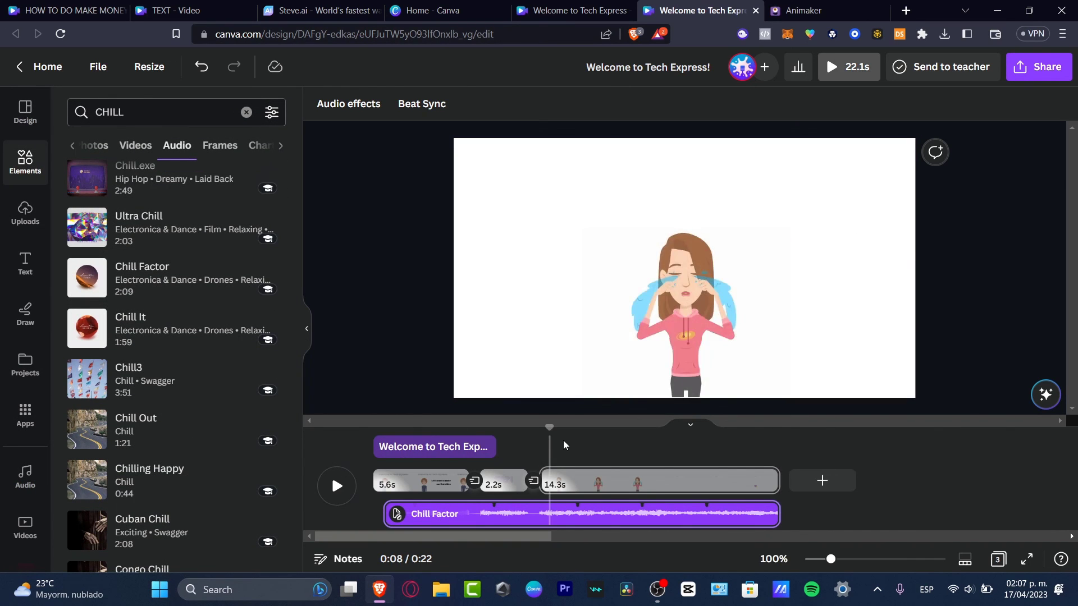
left_click_drag(549, 430, 422, 444)
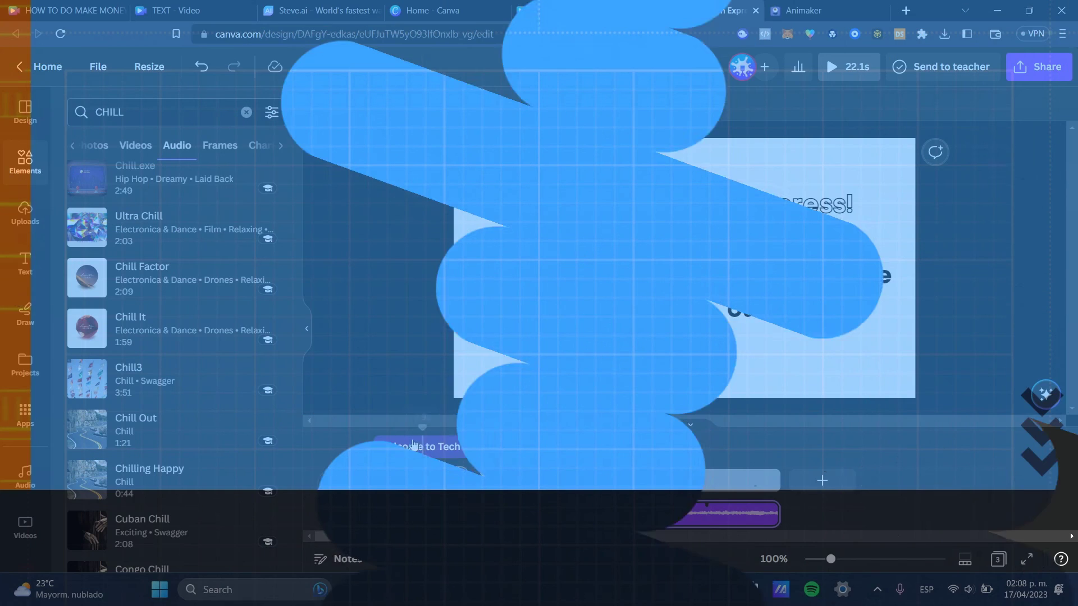